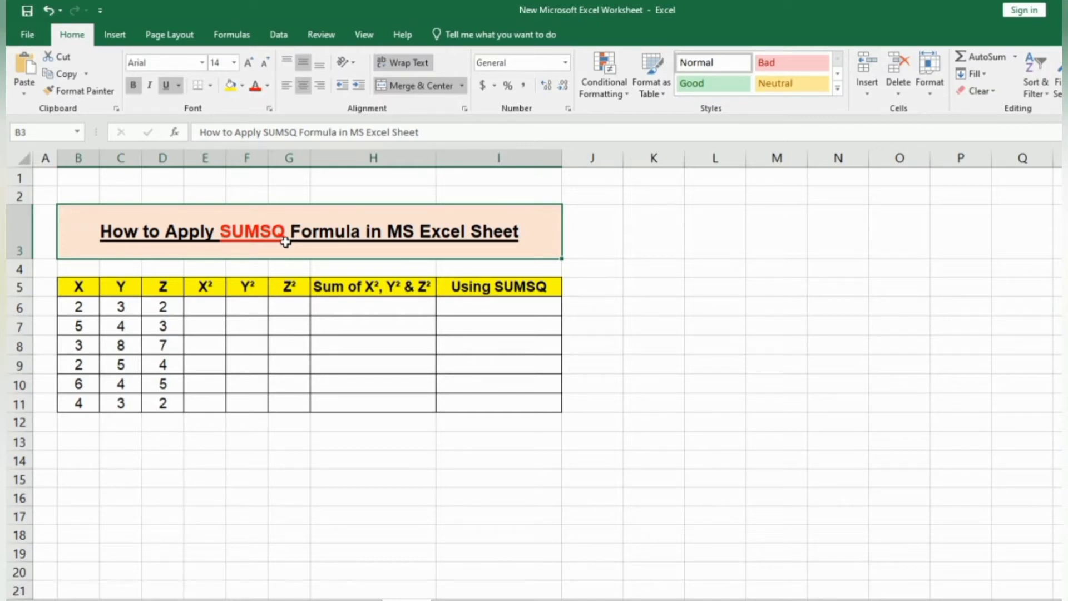
# Step: Highlight the X, Y and Z value columns and the X² column to review the table layout
pyautogui.click(259, 312)
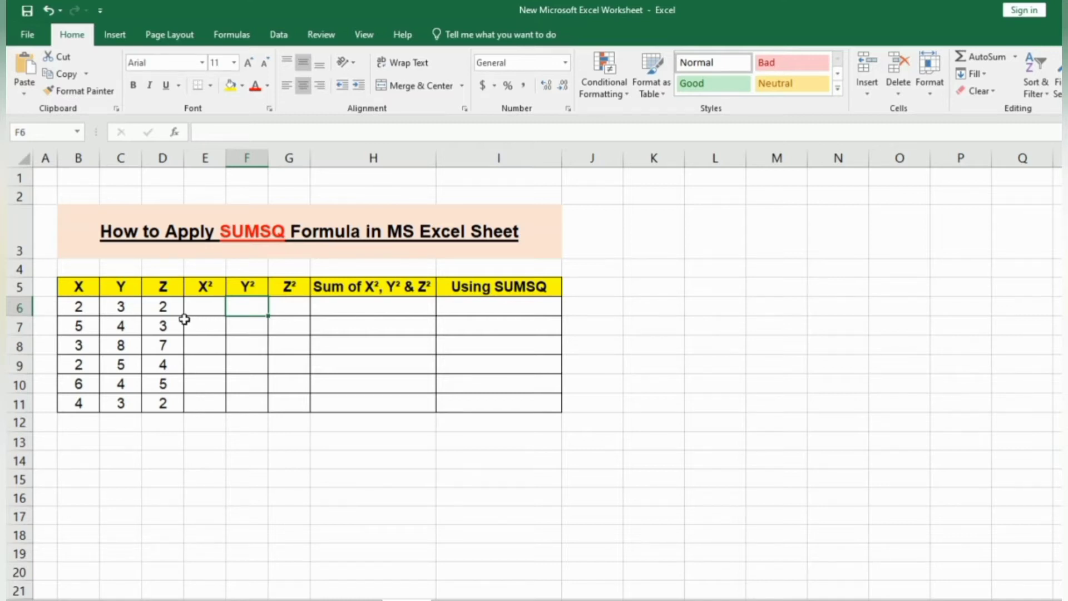
pyautogui.click(72, 285)
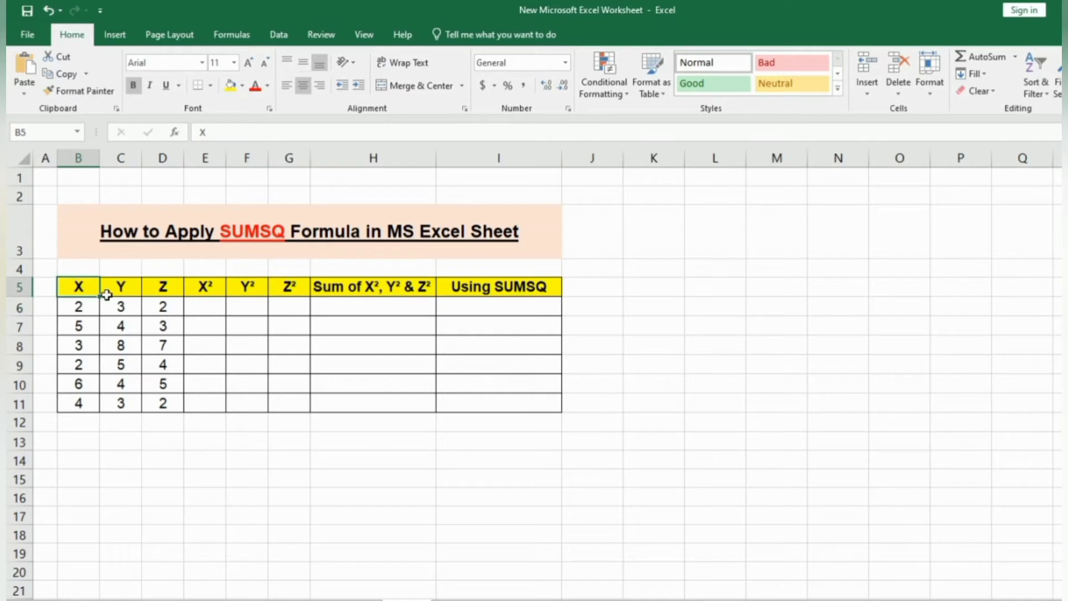
pyautogui.moveTo(88, 307); pyautogui.dragTo(90, 402)
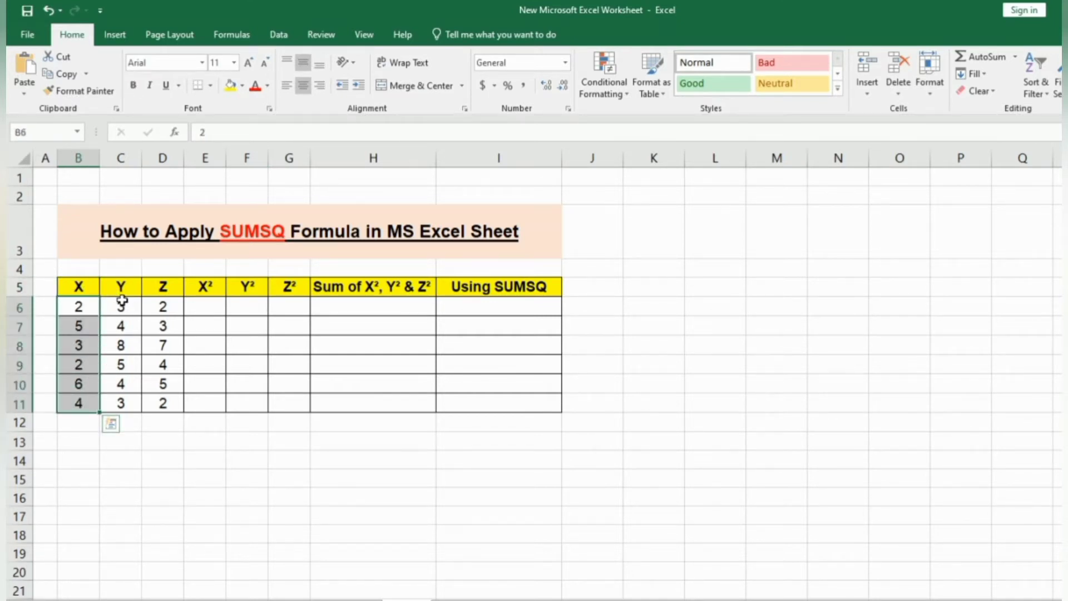
pyautogui.moveTo(124, 306); pyautogui.dragTo(119, 407)
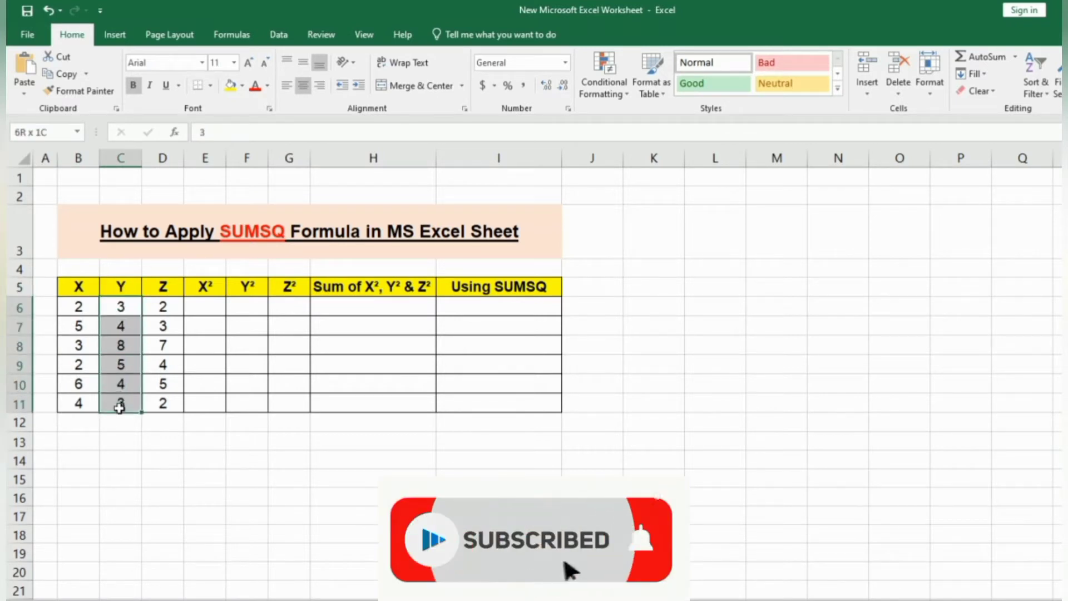
pyautogui.click(167, 290)
pyautogui.moveTo(173, 307)
pyautogui.mouseDown()
pyautogui.moveTo(162, 382)
pyautogui.moveTo(171, 401)
pyautogui.mouseUp()
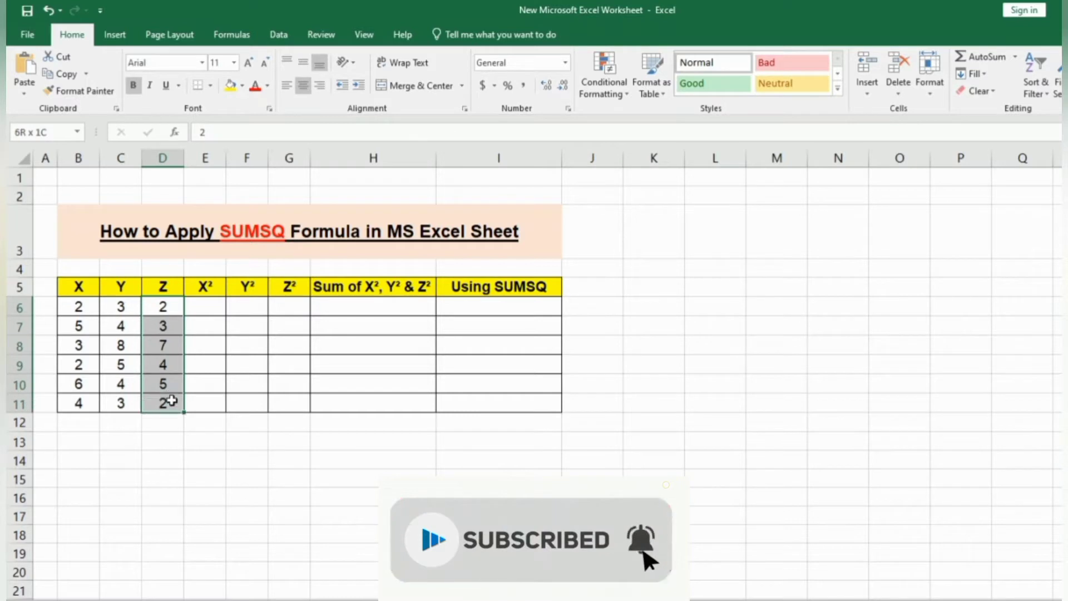
pyautogui.click(215, 354)
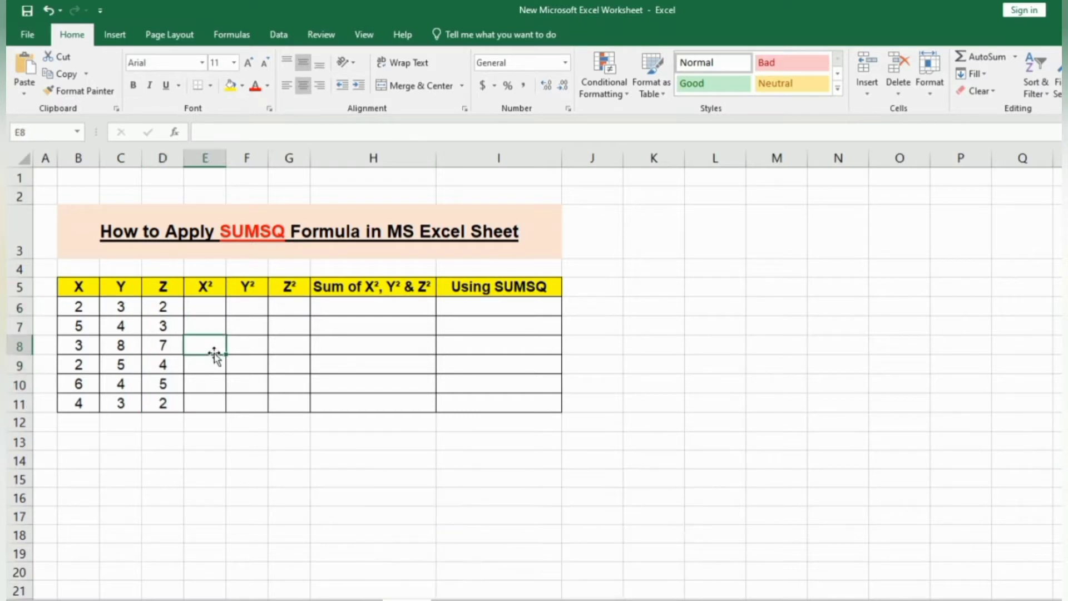
pyautogui.click(207, 306)
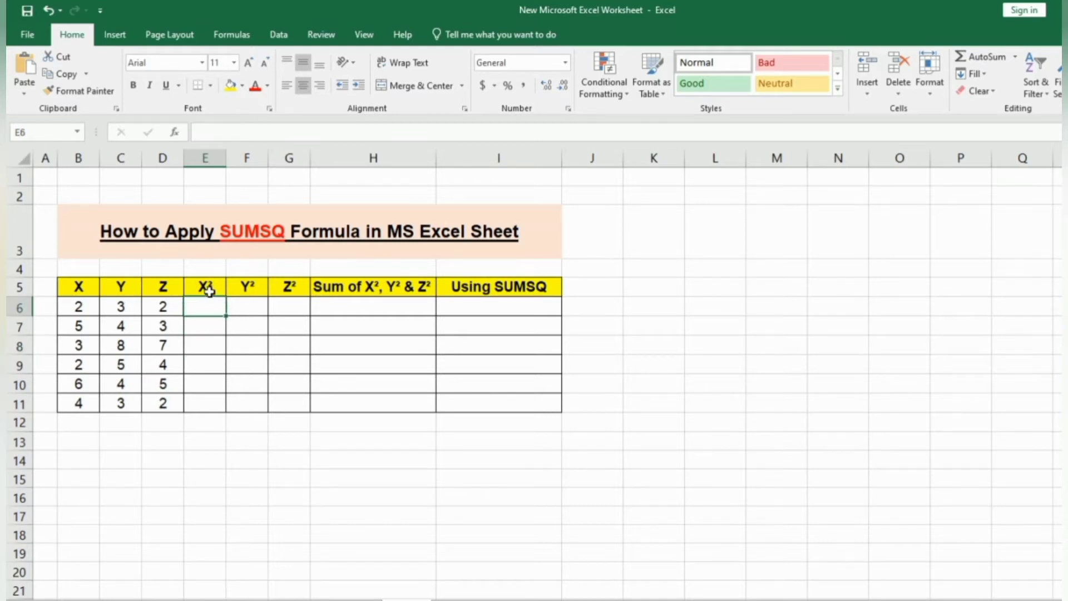
pyautogui.click(209, 291)
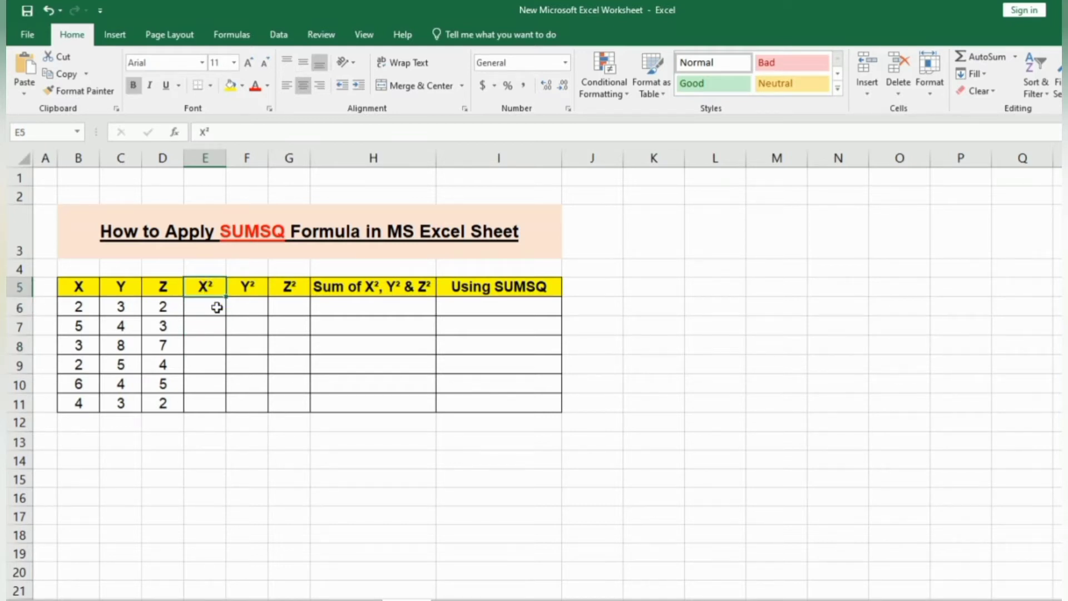
pyautogui.click(217, 307)
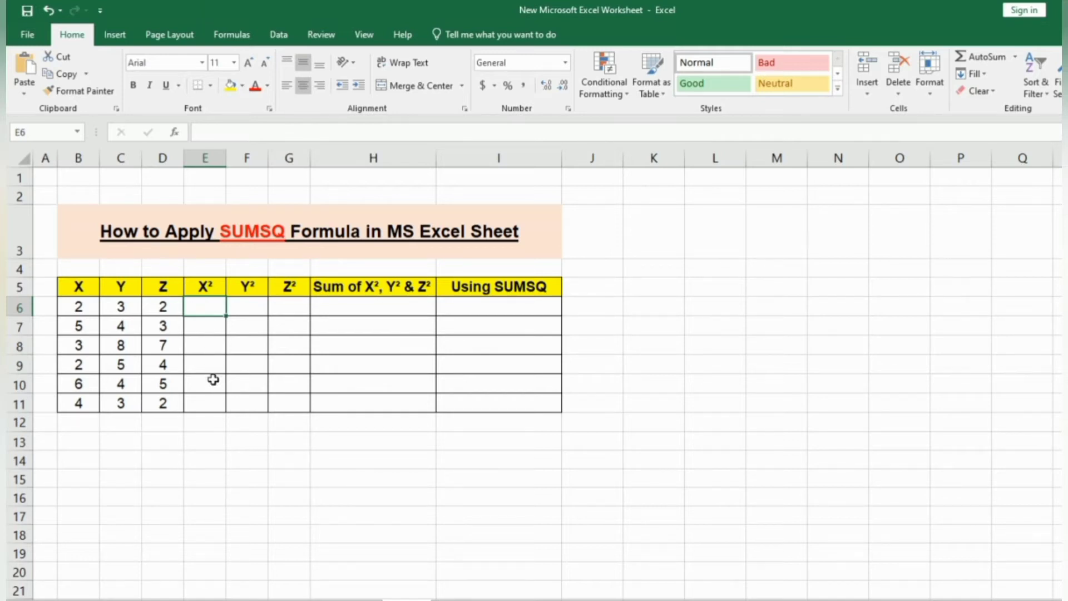
pyautogui.moveTo(89, 303)
pyautogui.mouseDown()
pyautogui.moveTo(169, 391)
pyautogui.moveTo(167, 405)
pyautogui.mouseUp()
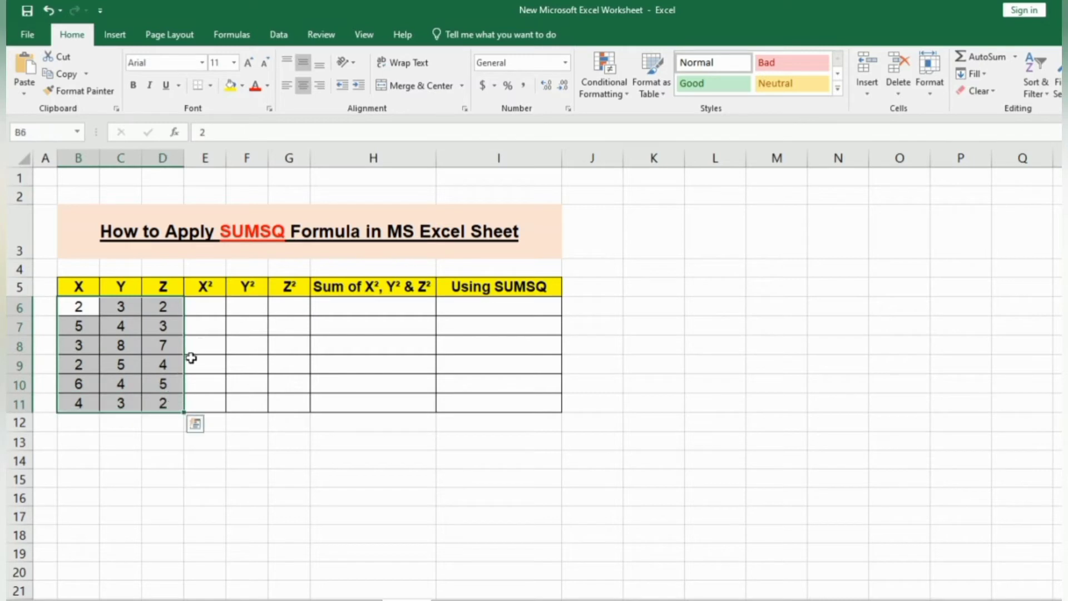
# Step: Enter =B6*B6 in E6 and fill it down to E11, giving 4, 25, 9, 4, 36, 16
pyautogui.click(202, 309)
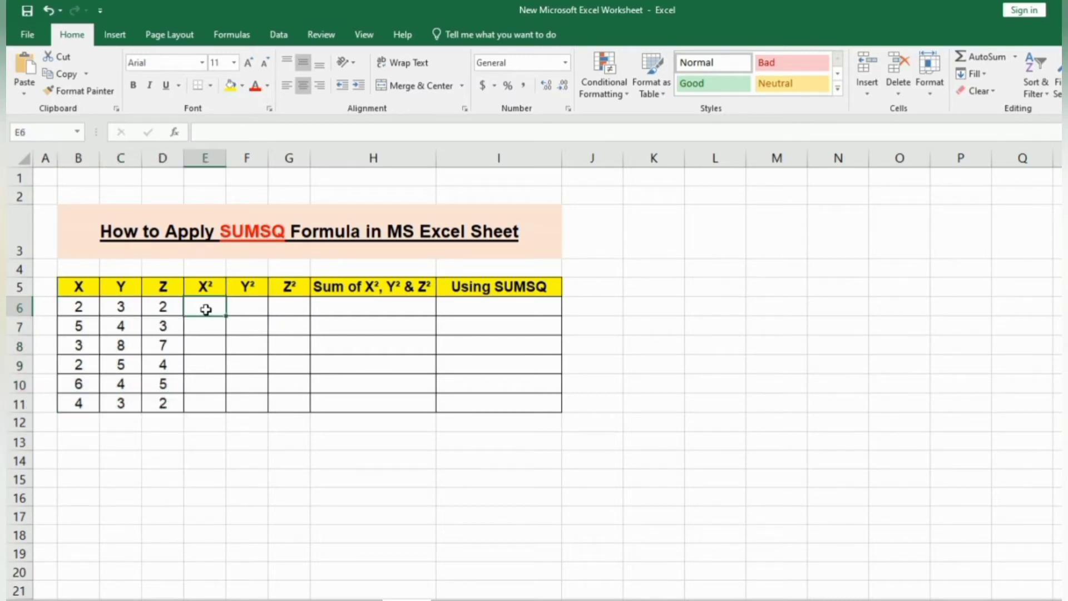
pyautogui.write('=')
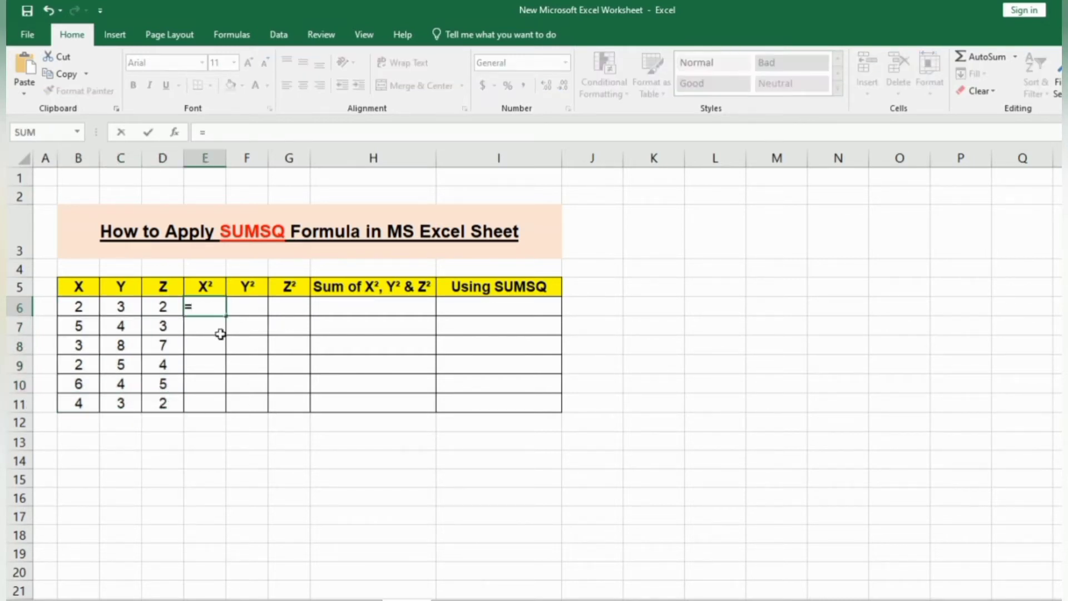
pyautogui.click(88, 309)
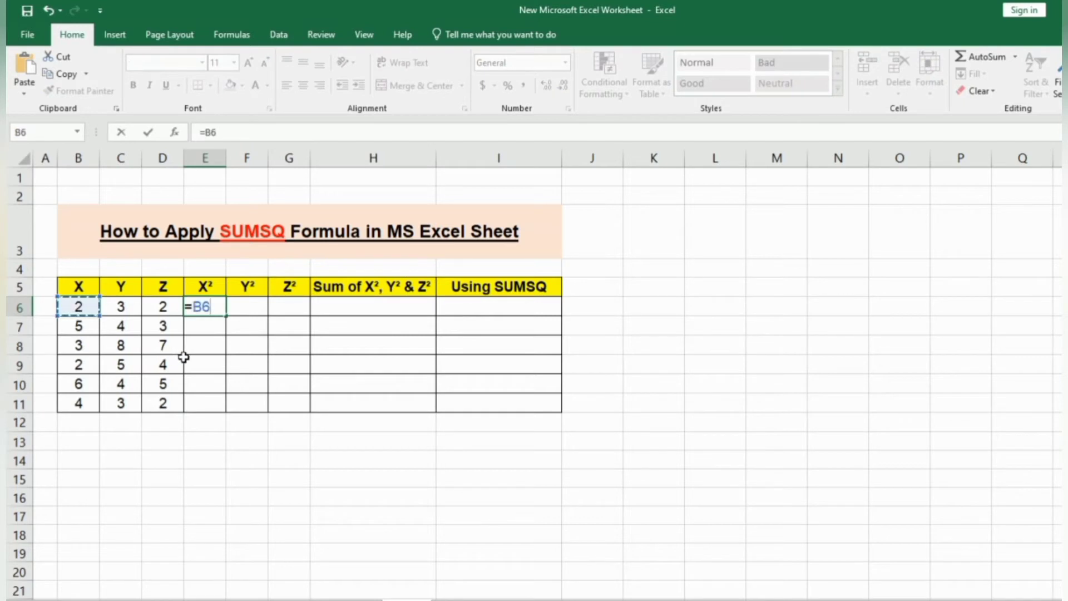
pyautogui.write('*')
pyautogui.click(84, 308)
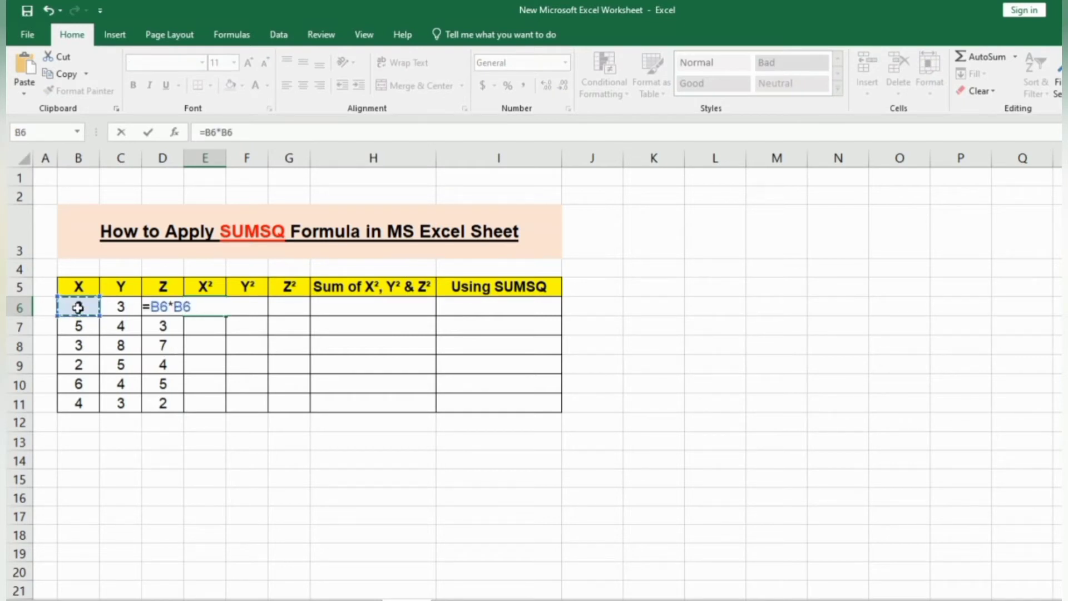
pyautogui.press('Return')
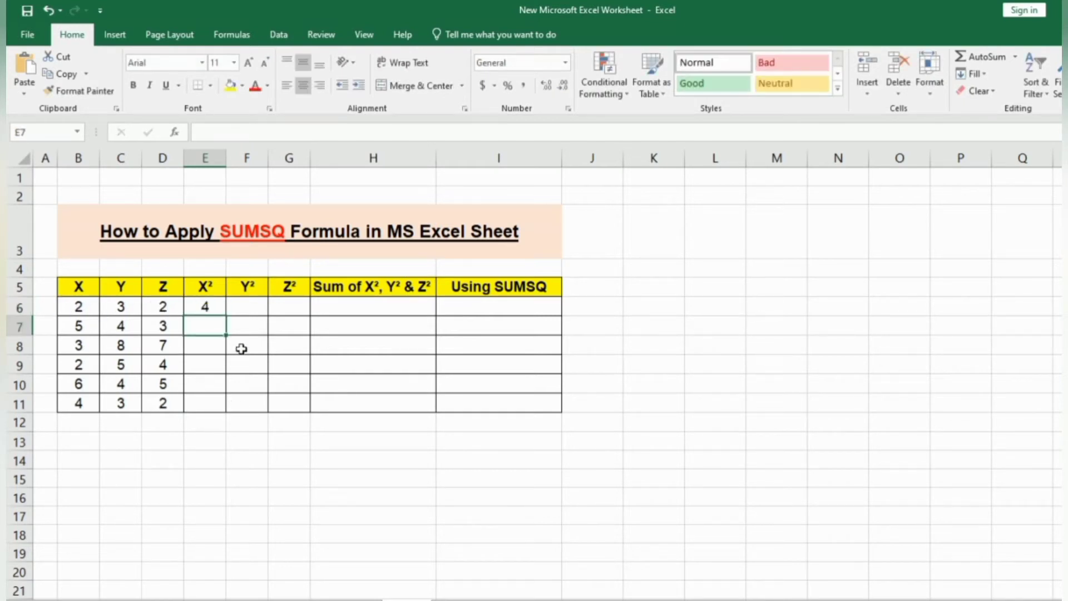
pyautogui.click(211, 305)
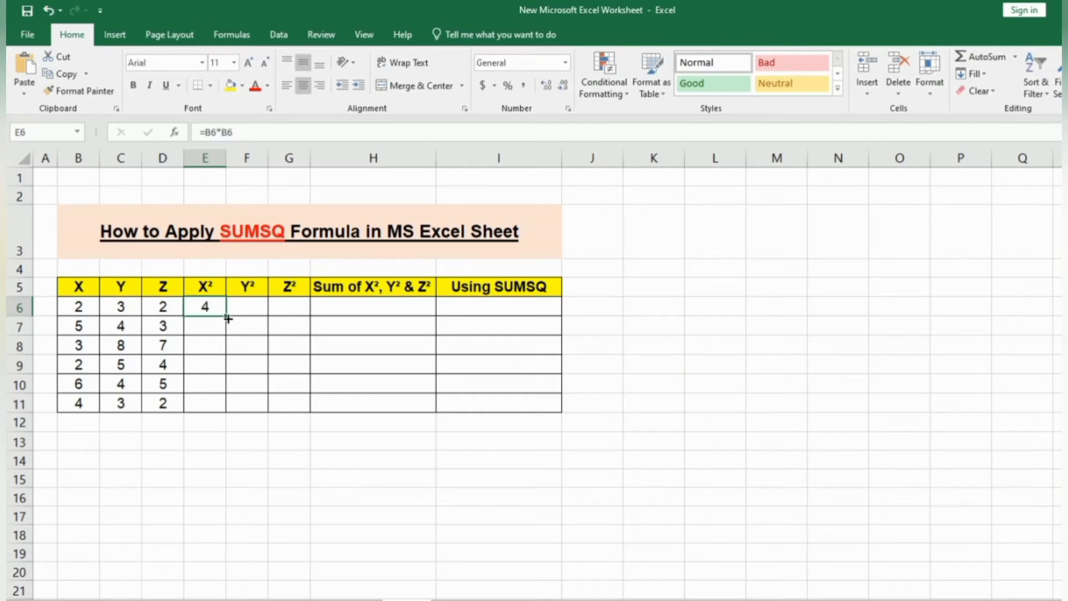
pyautogui.moveTo(228, 319); pyautogui.dragTo(223, 407)
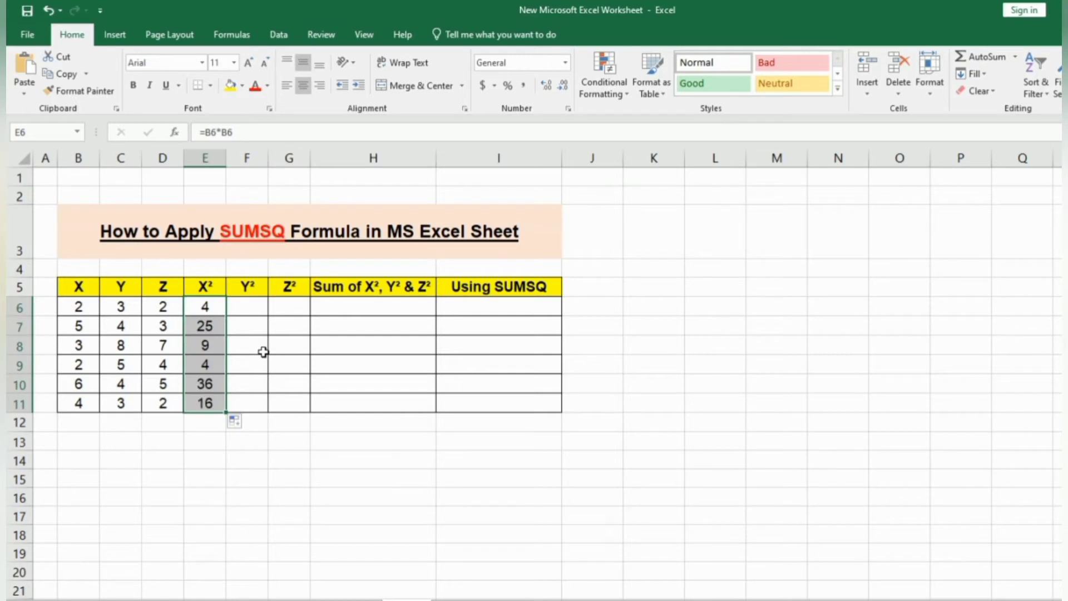
# Step: Enter =C6*C6 in F6 and fill it down to F11, giving 9, 16, 64, 25, 16, 9
pyautogui.click(253, 312)
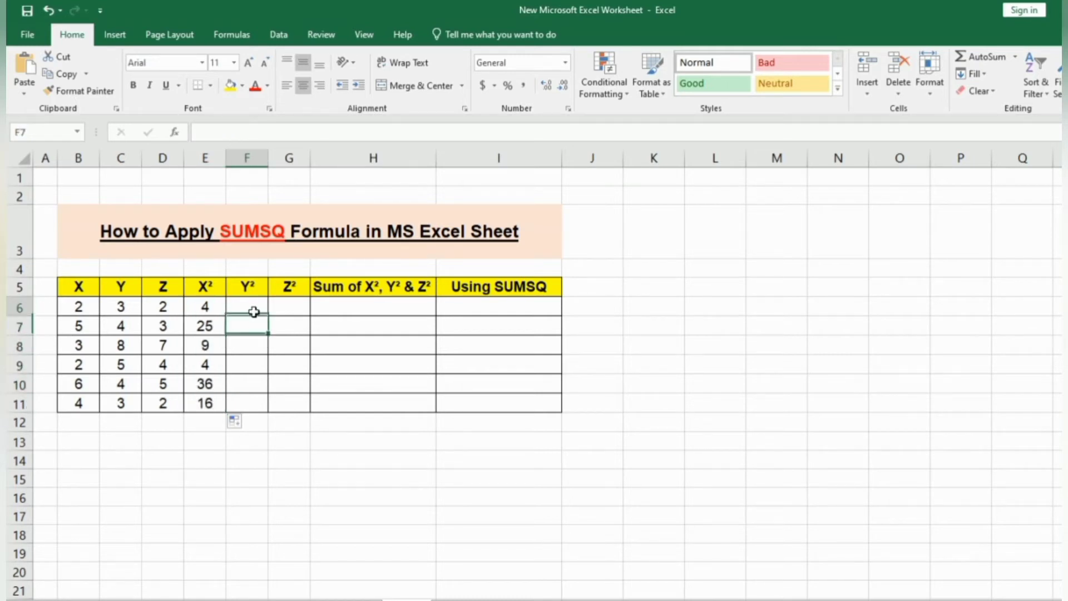
pyautogui.write('=')
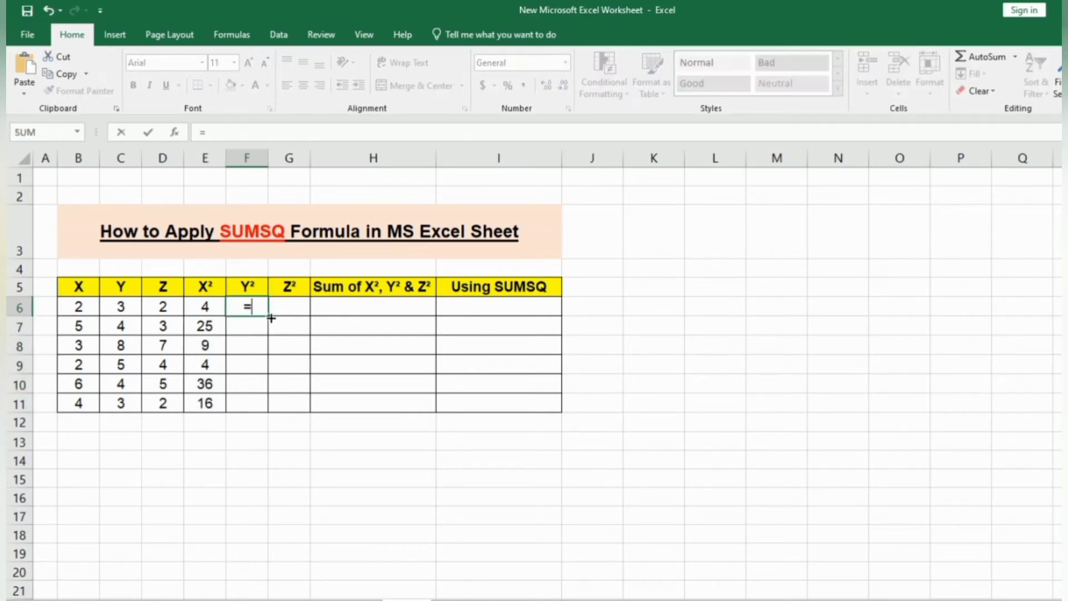
pyautogui.click(167, 306)
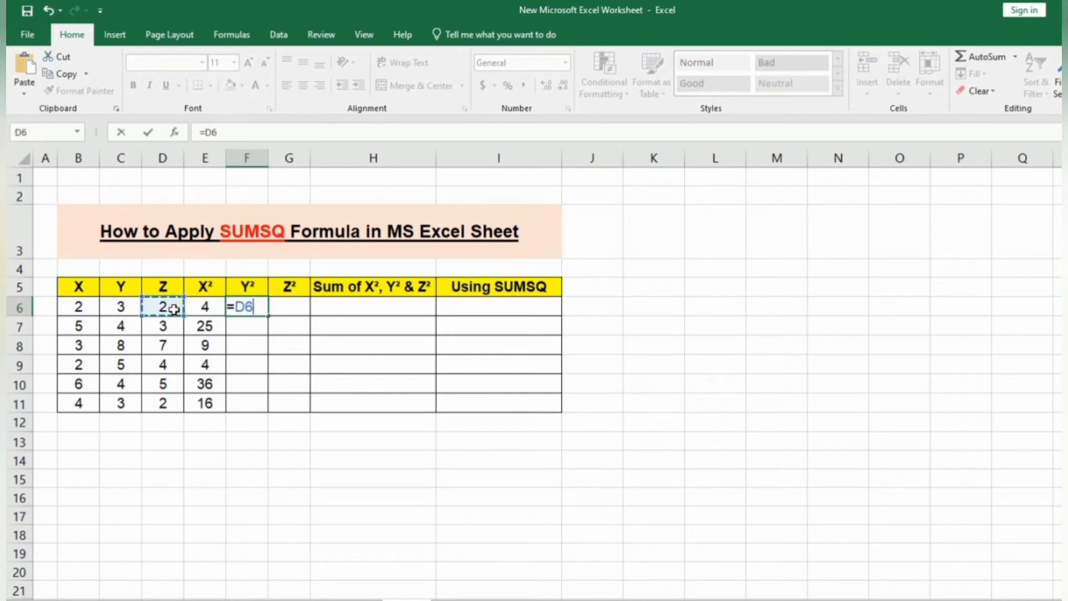
pyautogui.click(126, 307)
pyautogui.write('*')
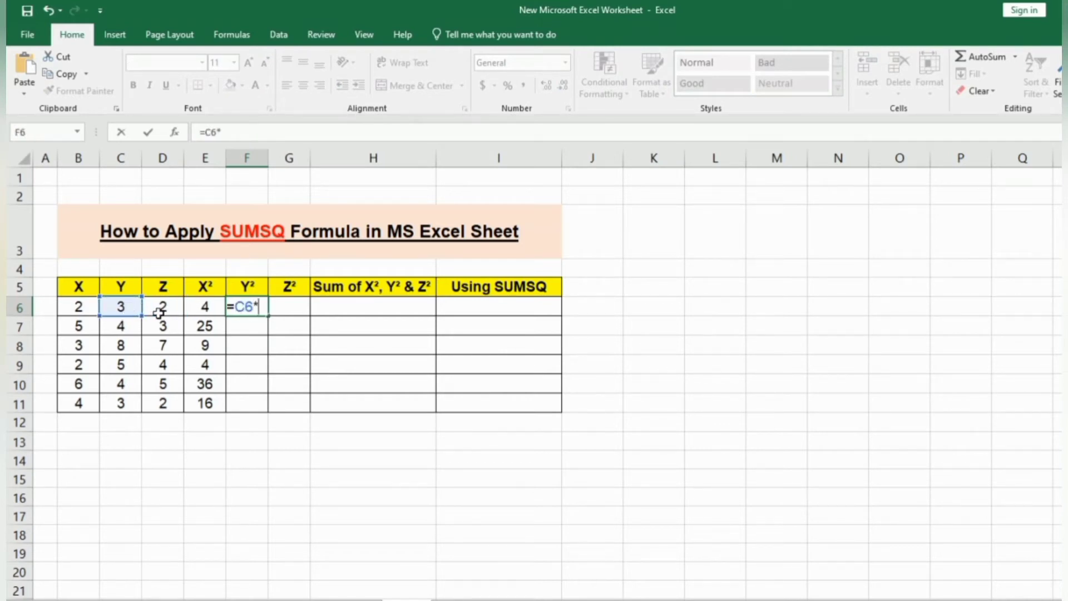
pyautogui.click(121, 308)
pyautogui.press('Return')
pyautogui.click(245, 309)
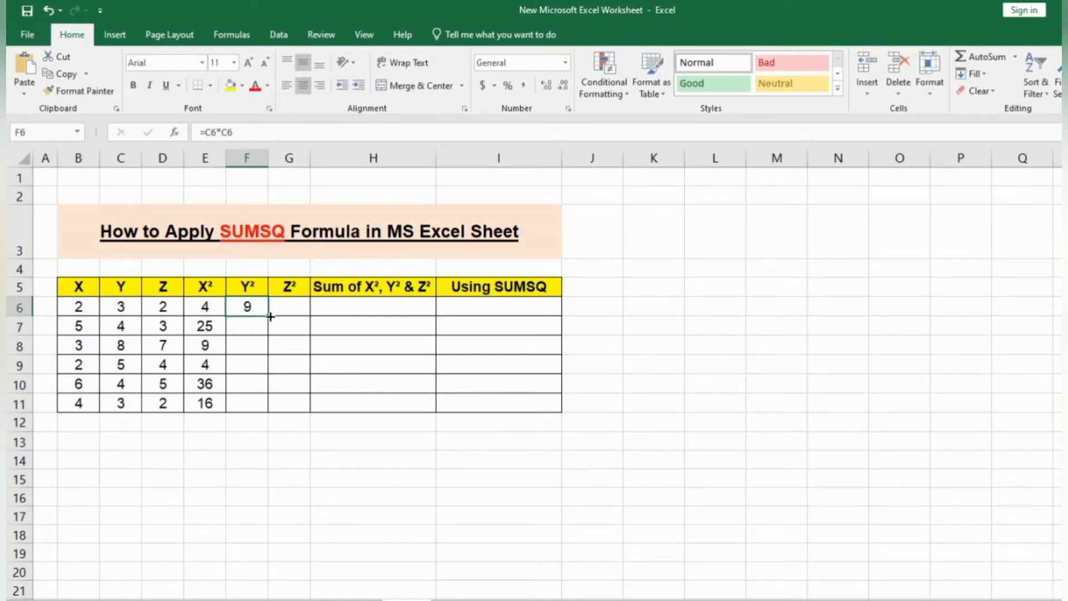
pyautogui.moveTo(270, 316); pyautogui.dragTo(273, 410)
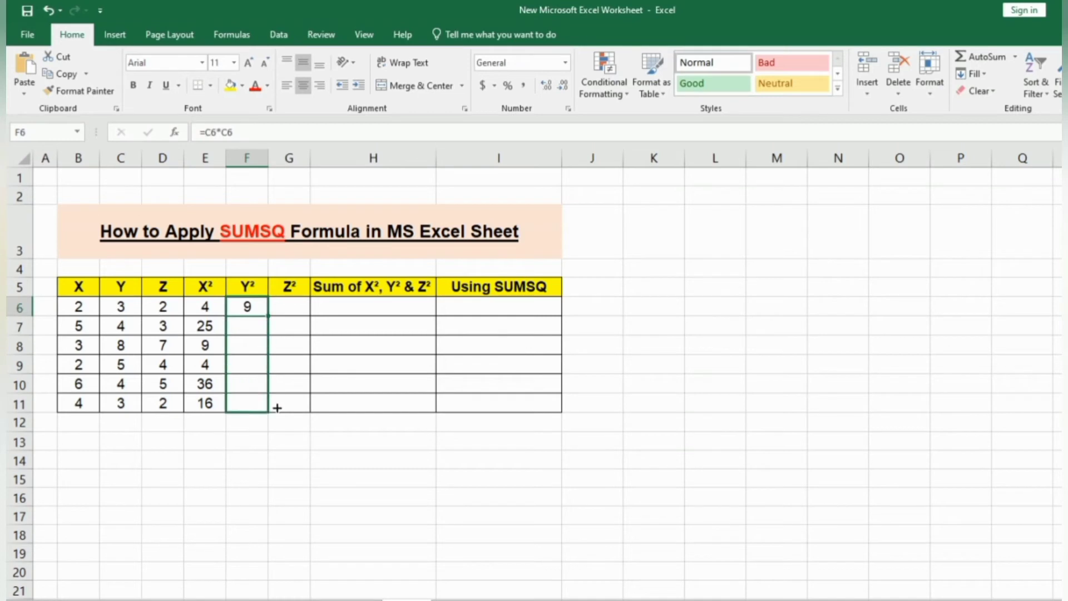
pyautogui.click(284, 314)
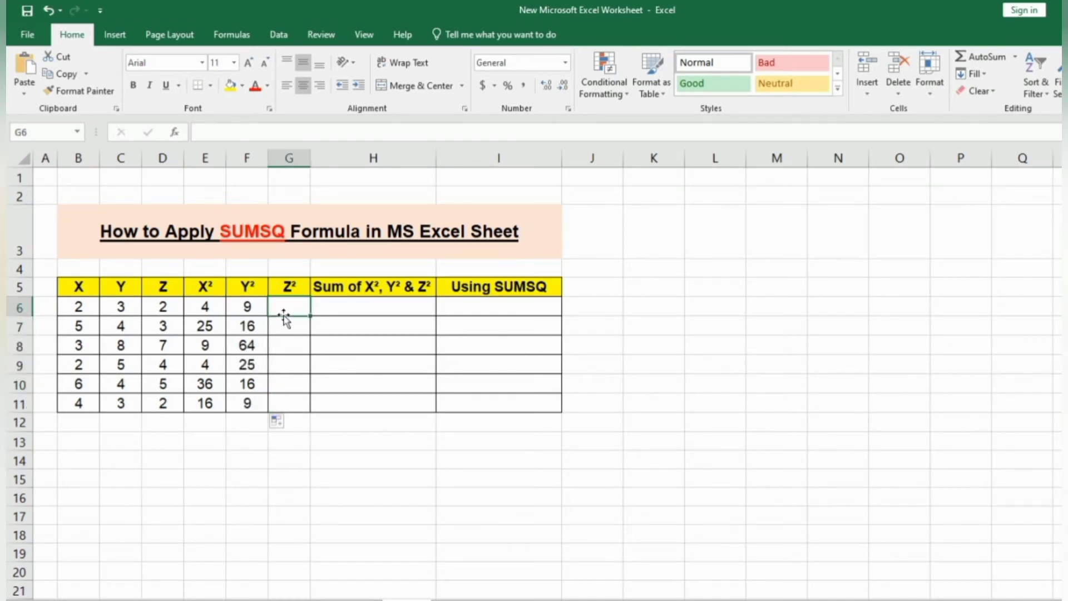
# Step: Enter =D6*D6 in G6 and fill it down to G11, giving 4, 9, 49, 16, 25, 4
pyautogui.write('=')
pyautogui.click(178, 307)
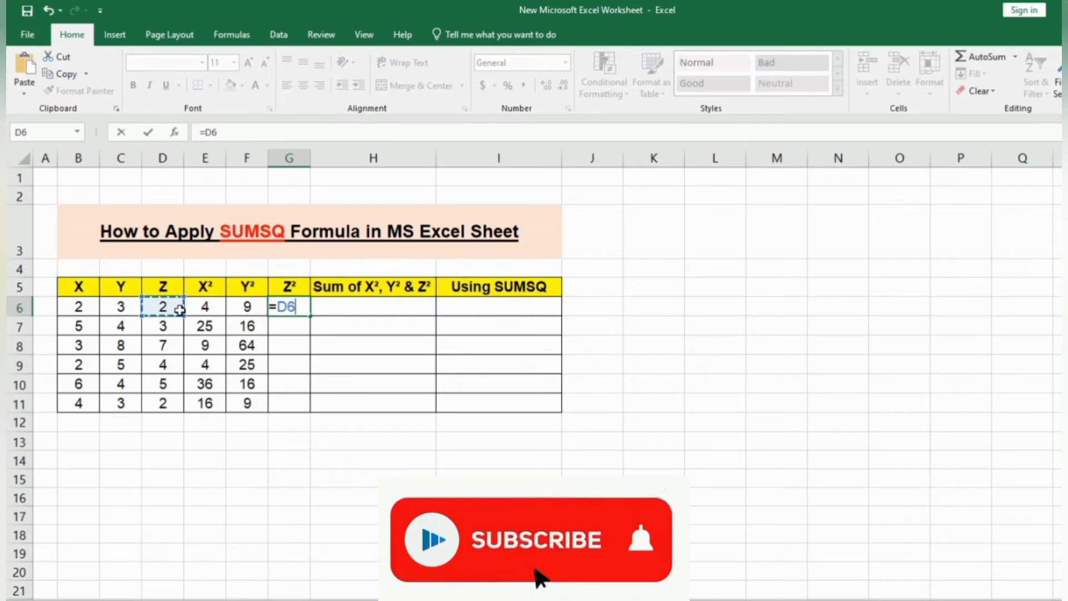
pyautogui.write('*')
pyautogui.click(179, 310)
pyautogui.press('Return')
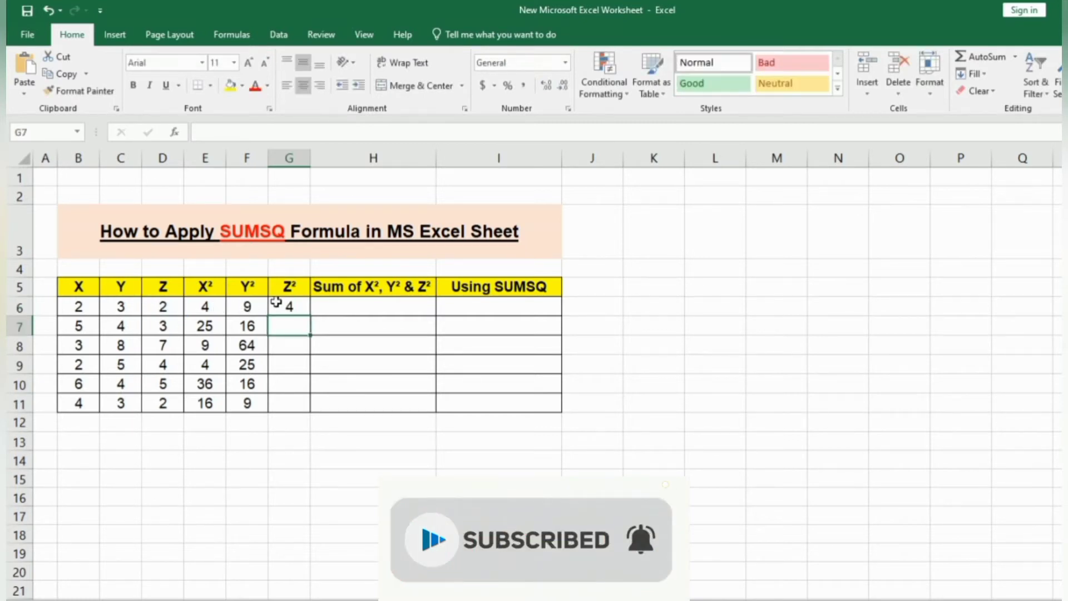
pyautogui.click(276, 302)
pyautogui.moveTo(310, 316); pyautogui.dragTo(325, 405)
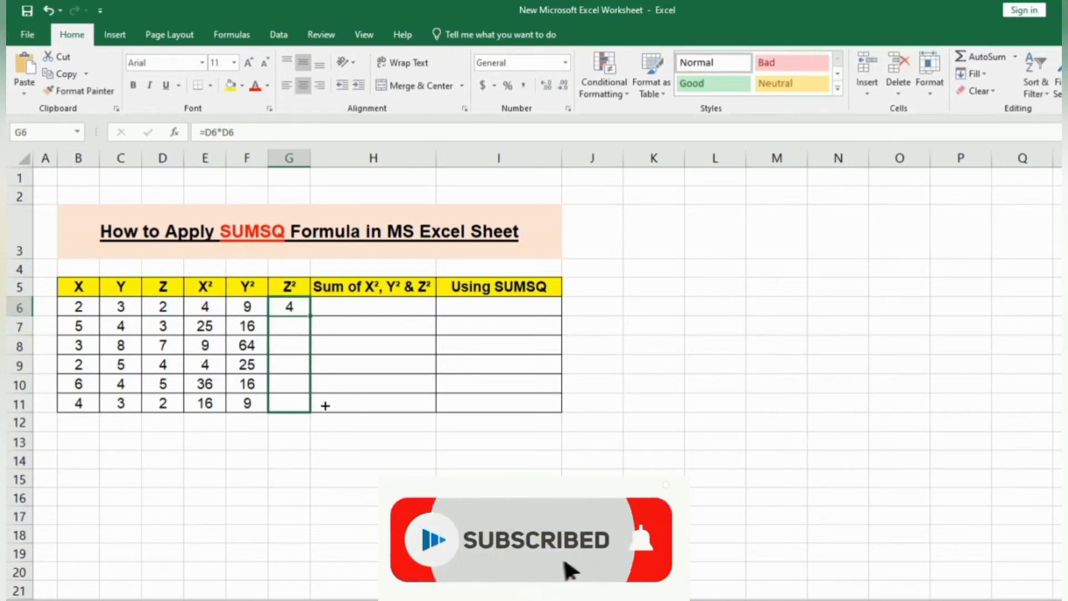
pyautogui.click(285, 398)
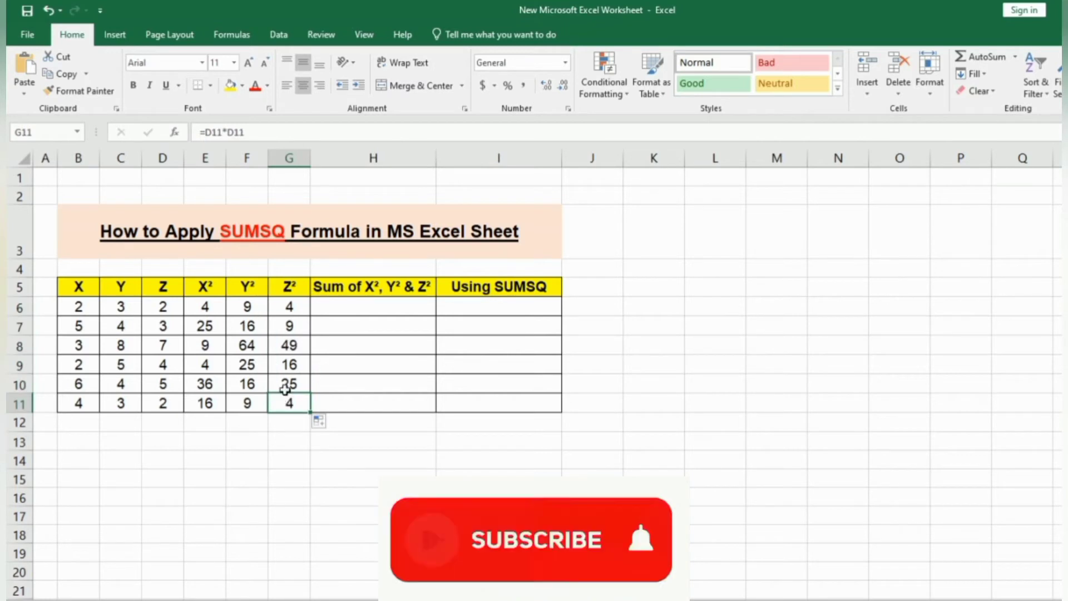
pyautogui.click(329, 310)
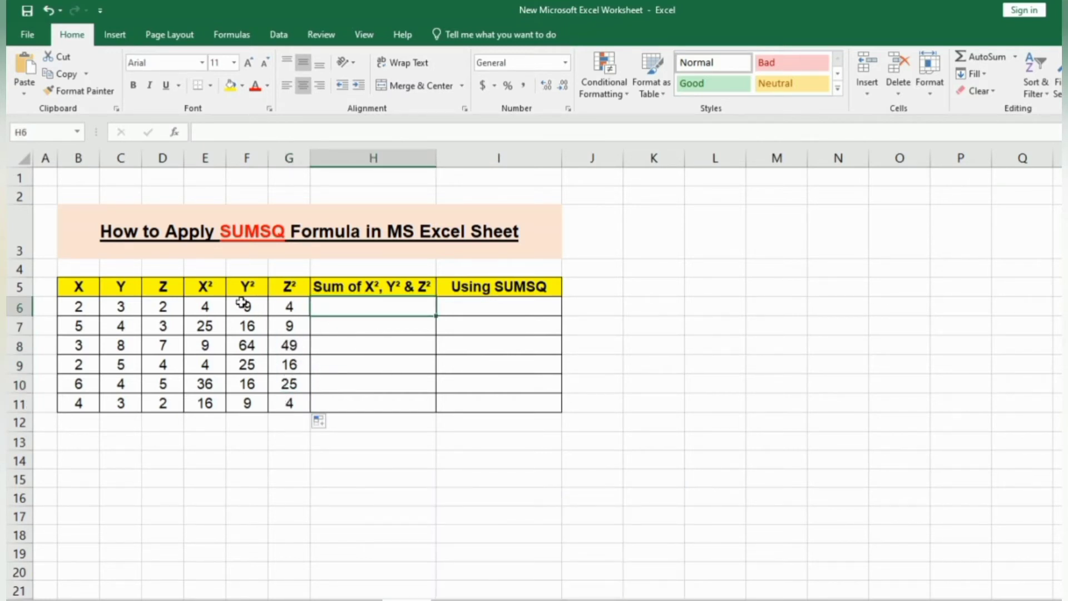
# Step: Enter =E6+F6+G6 in H6 to total row 6's three squares
pyautogui.click(218, 293)
pyautogui.click(245, 291)
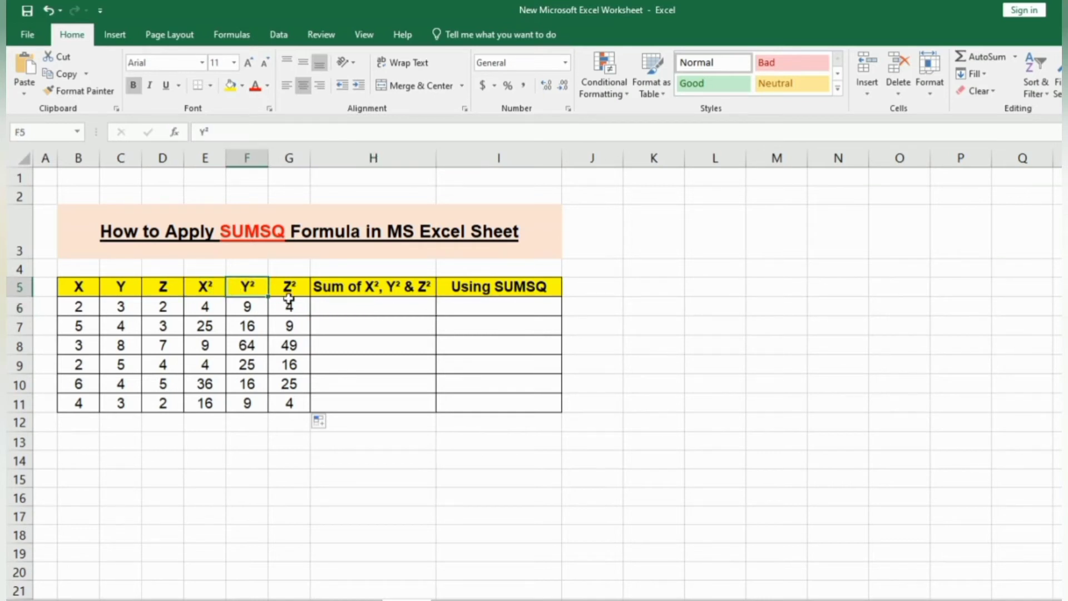
pyautogui.click(299, 293)
pyautogui.click(326, 306)
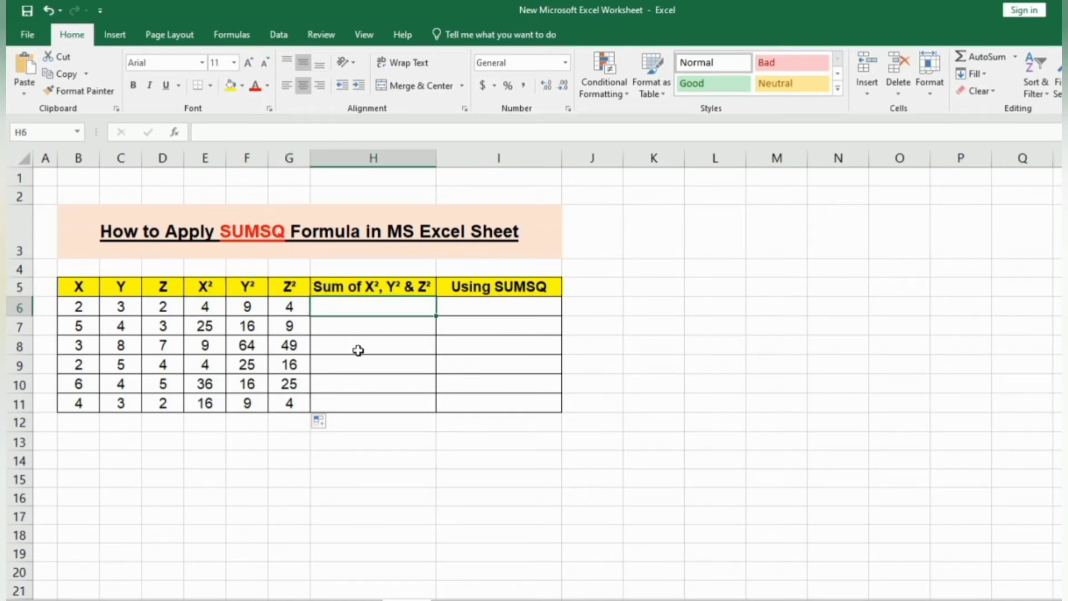
pyautogui.write('=')
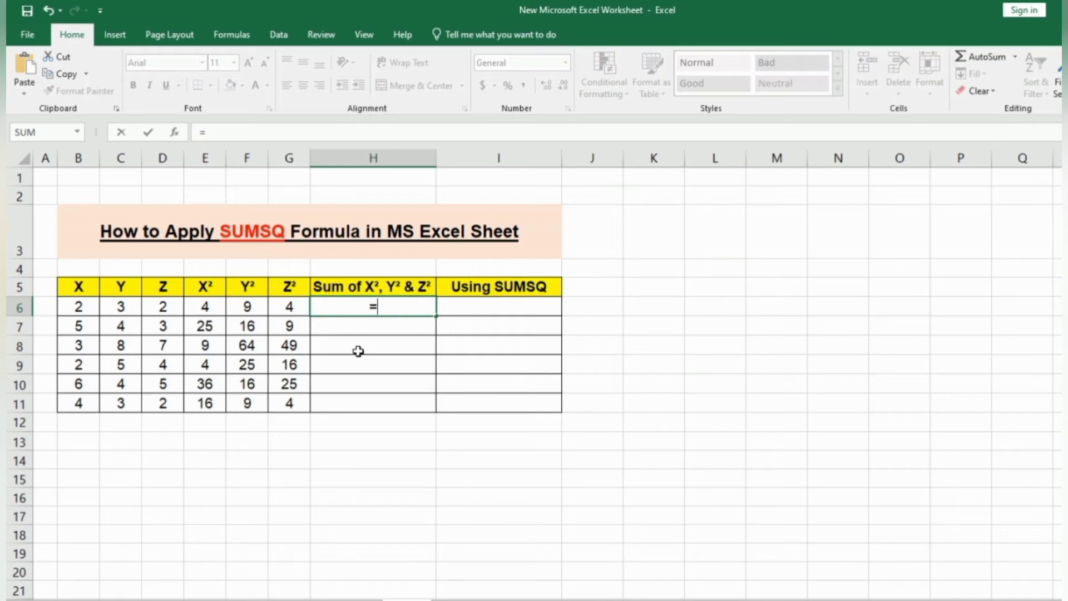
pyautogui.click(212, 308)
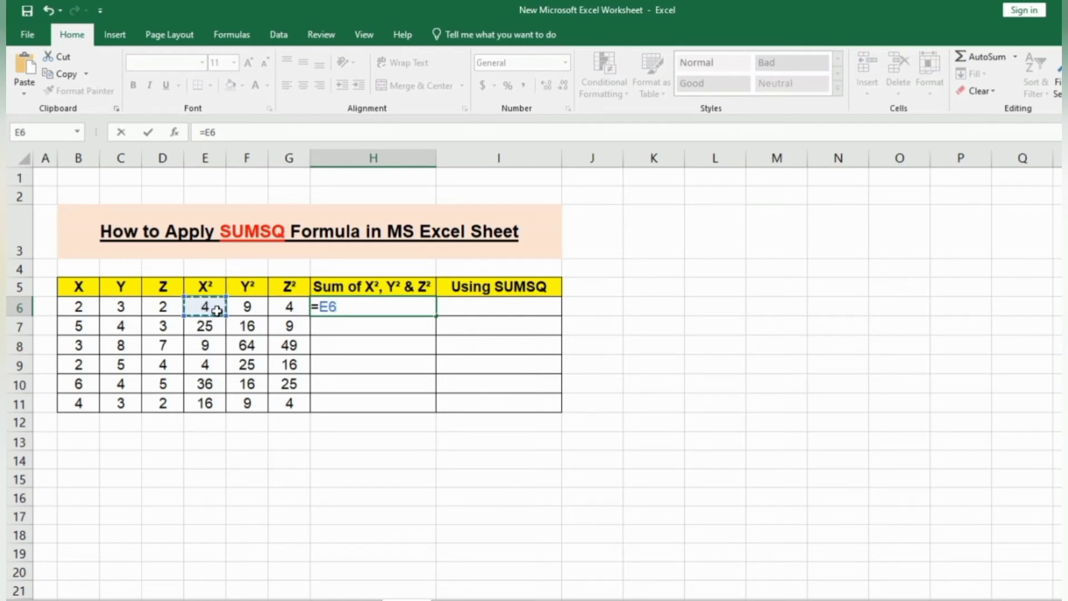
pyautogui.write('+')
pyautogui.click(238, 309)
pyautogui.write('+')
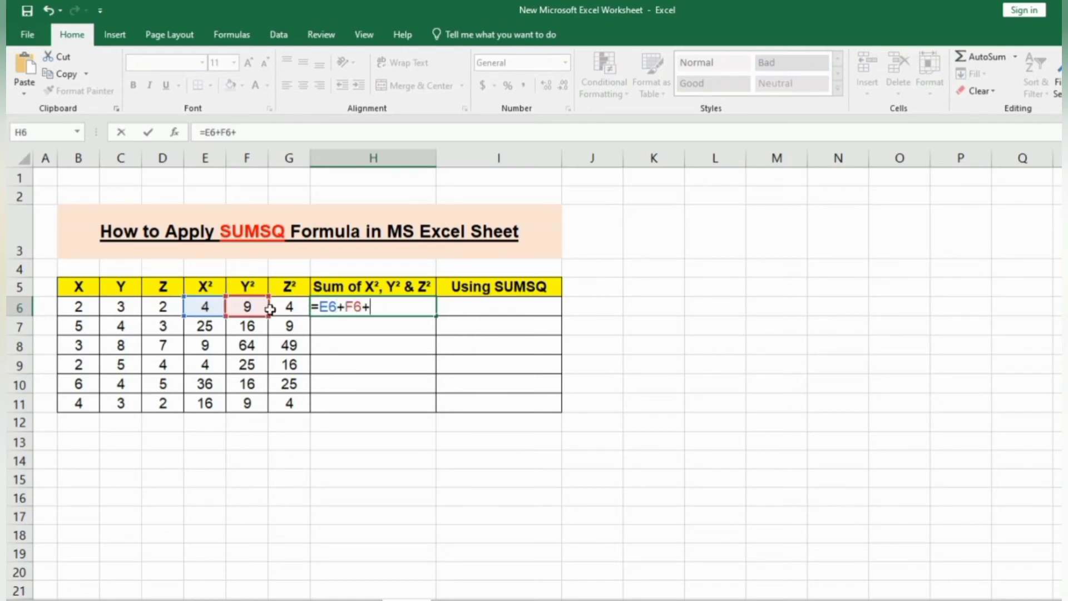
pyautogui.click(282, 306)
pyautogui.press('Return')
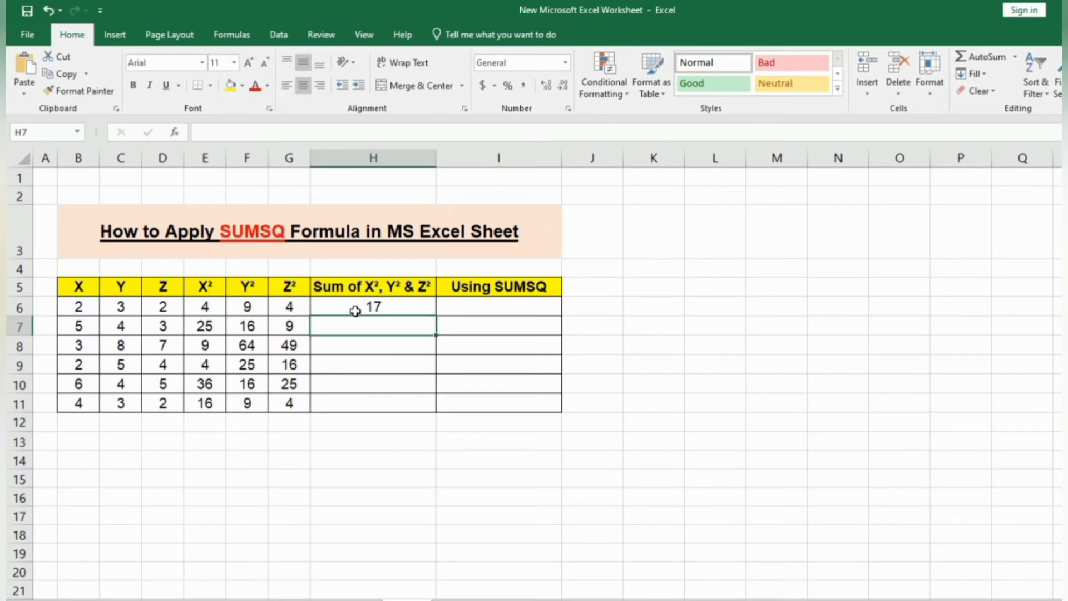
# Step: Copy the H6 total down through H11, giving 17, 50, 122, 45, 77, 29
pyautogui.click(358, 311)
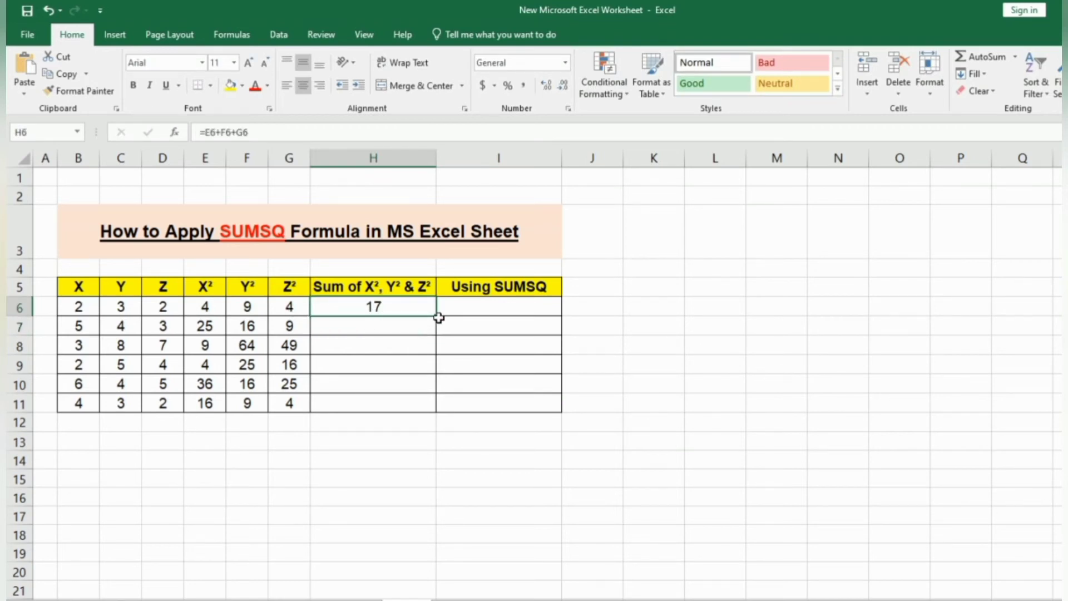
pyautogui.moveTo(437, 318); pyautogui.dragTo(451, 421)
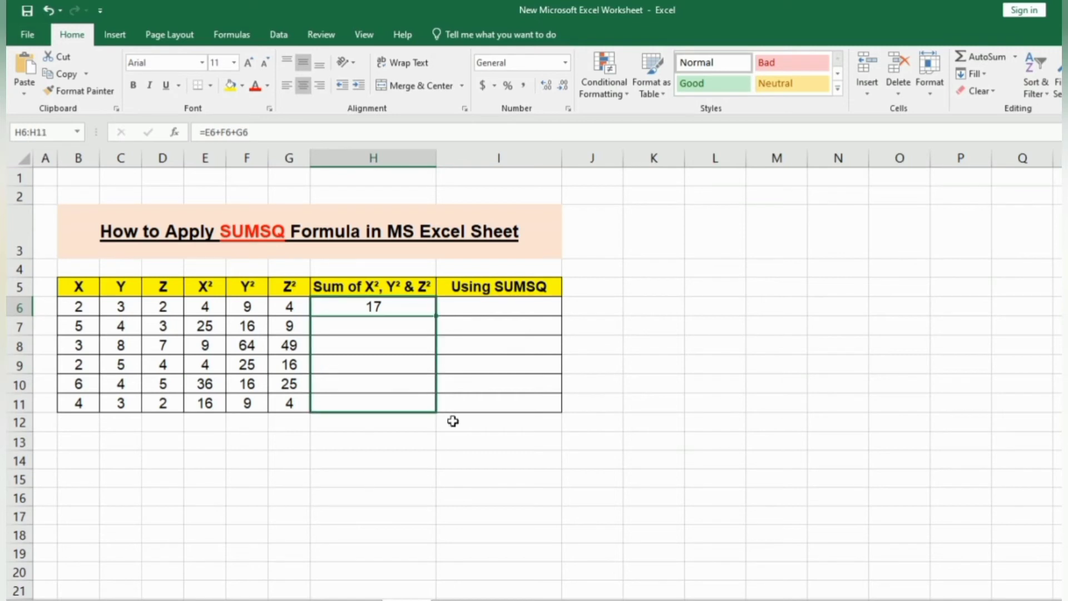
pyautogui.moveTo(370, 402); pyautogui.dragTo(391, 315)
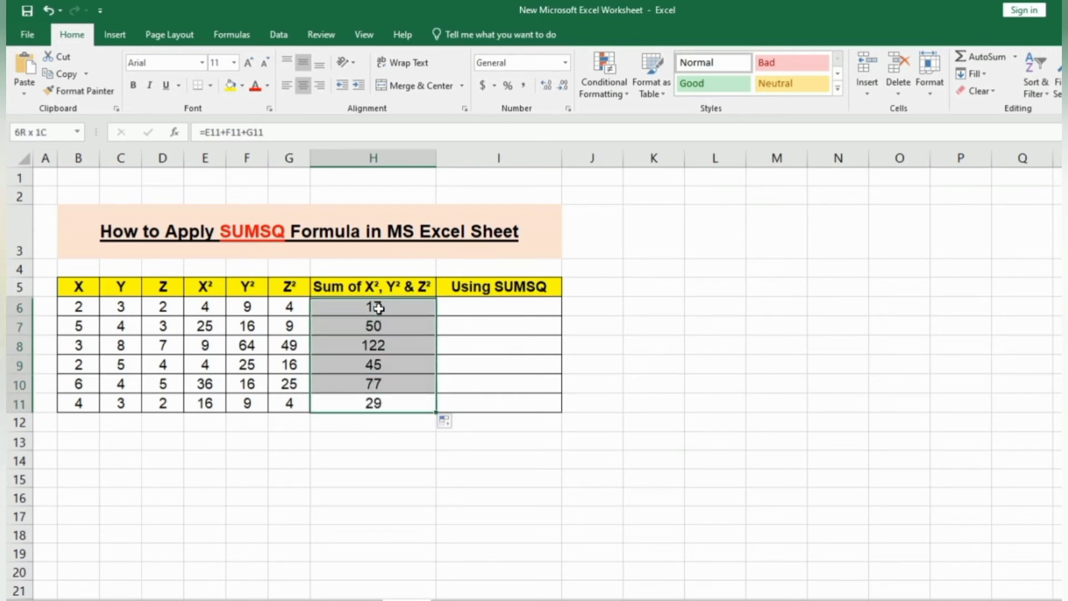
pyautogui.click(391, 315)
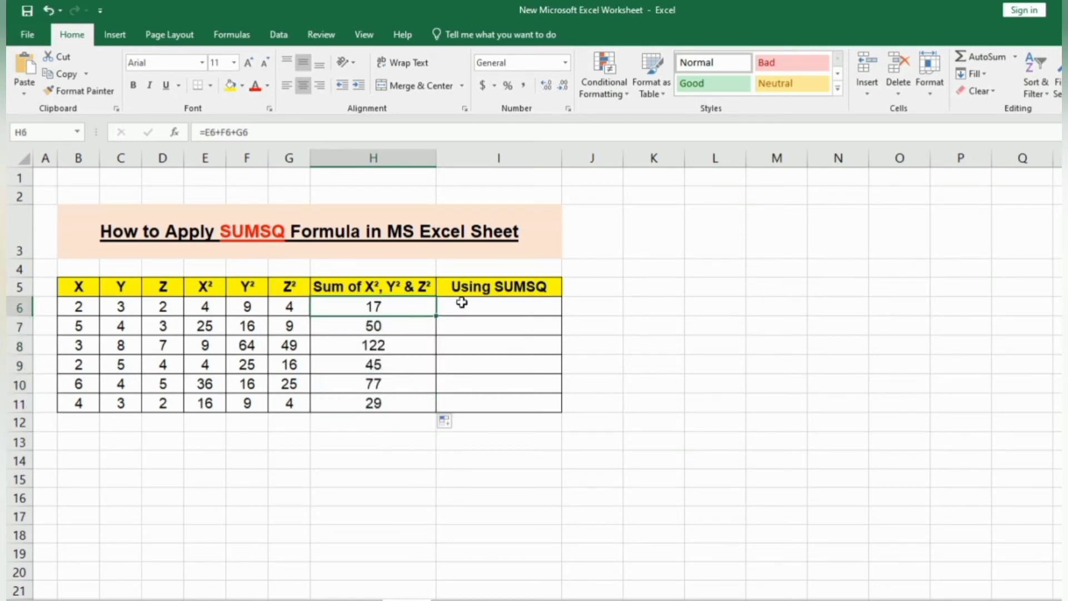
# Step: Enter =SUMSQ(B6,C6,D6) in I6, returning 17 to match the manual total
pyautogui.click(478, 286)
pyautogui.click(490, 307)
pyautogui.click(488, 283)
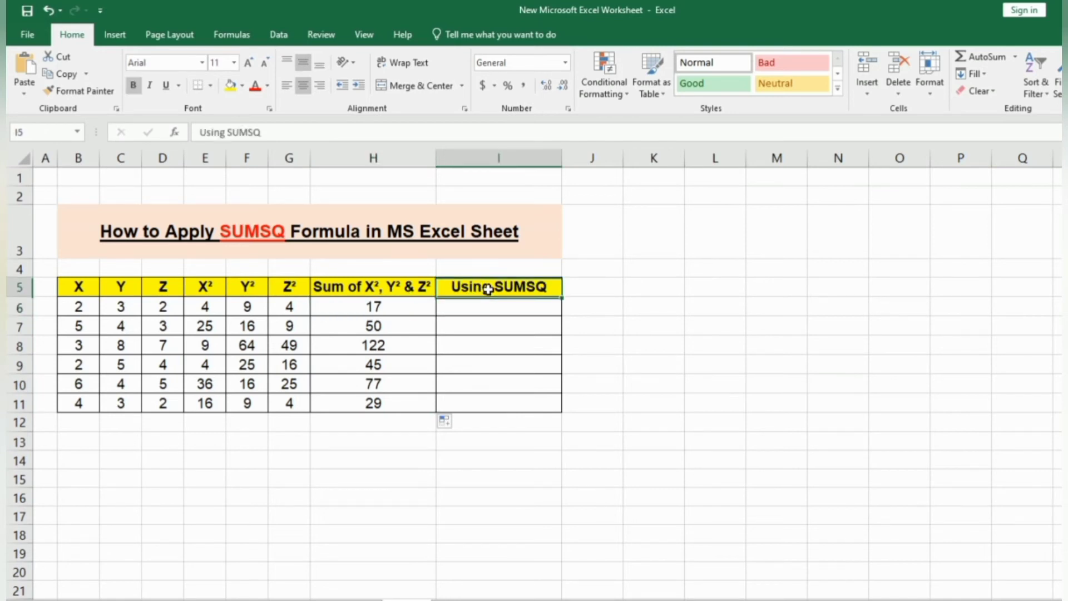
pyautogui.click(506, 310)
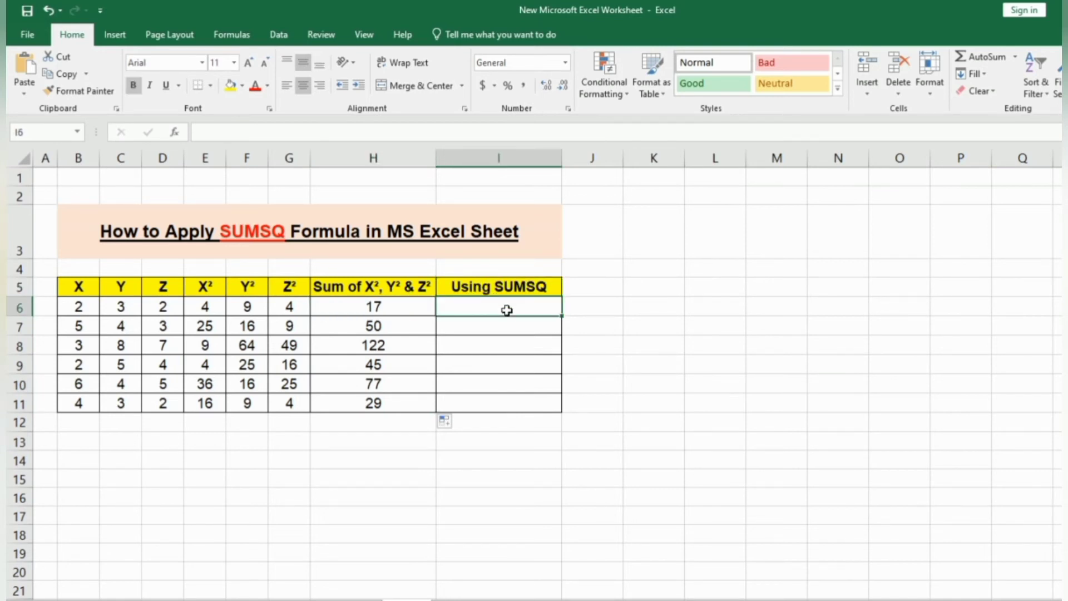
pyautogui.write('=')
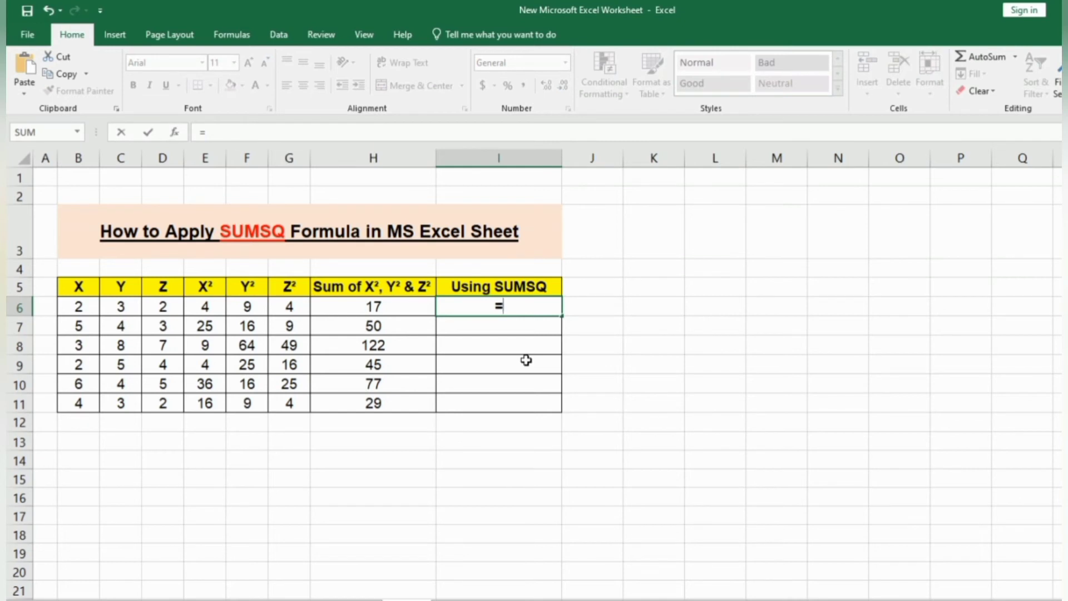
pyautogui.write('sumsq(')
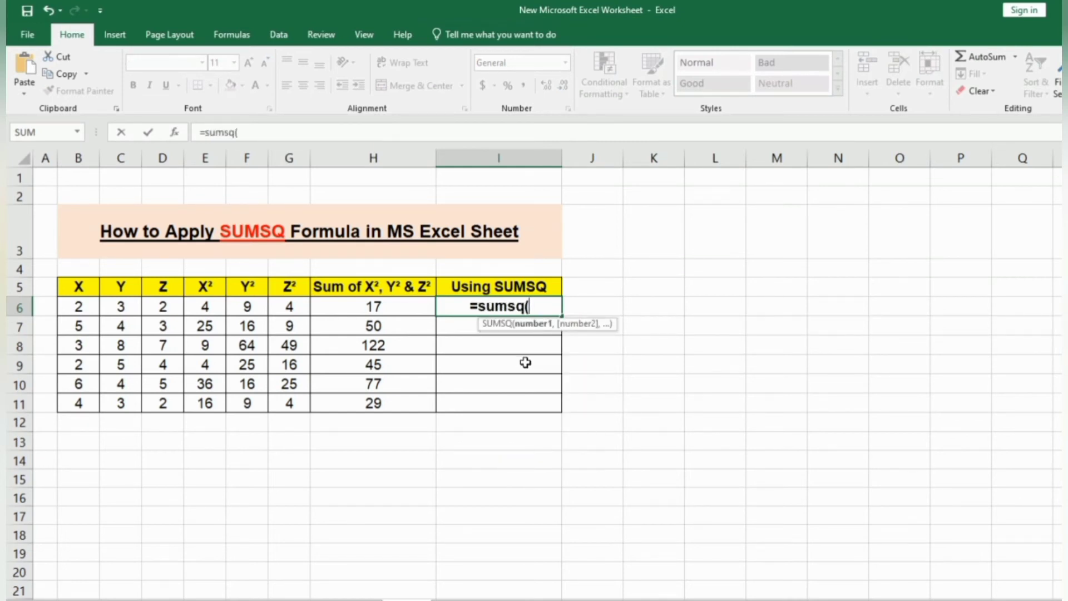
pyautogui.click(80, 310)
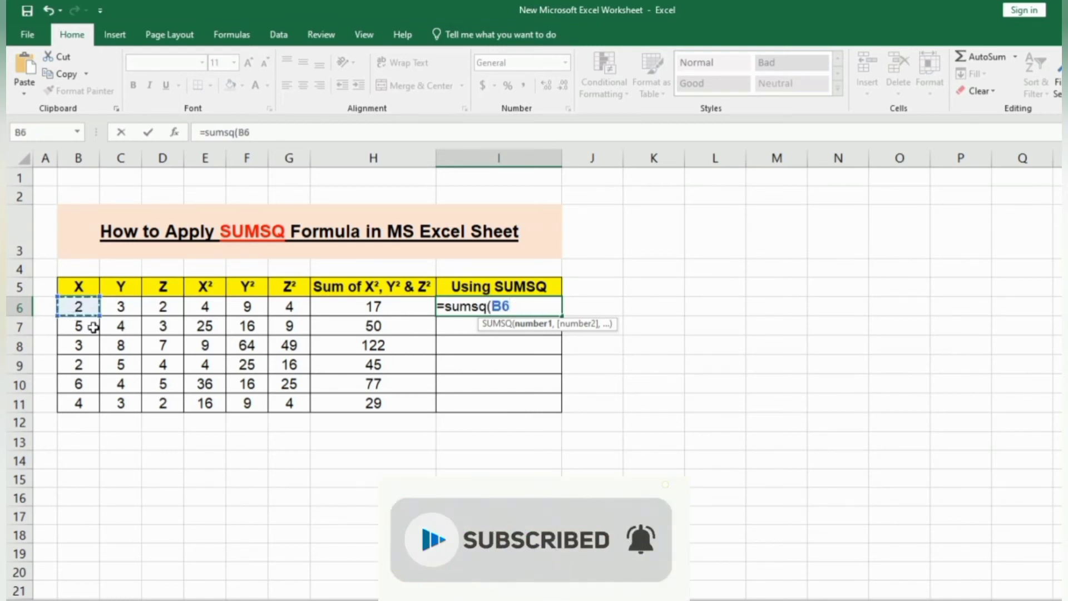
pyautogui.write(',')
pyautogui.click(121, 308)
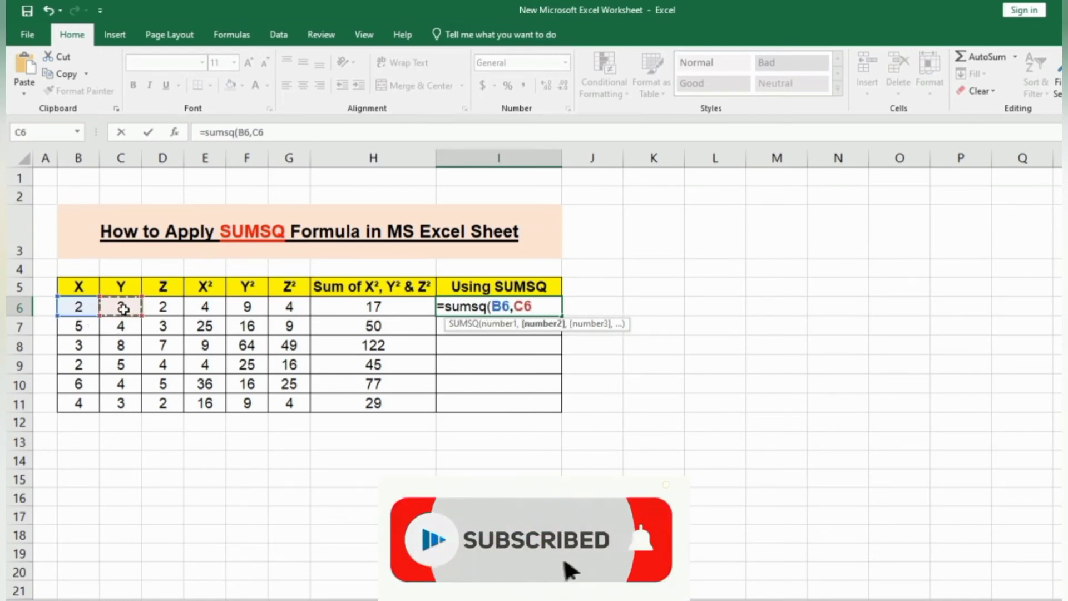
pyautogui.write(',')
pyautogui.click(160, 308)
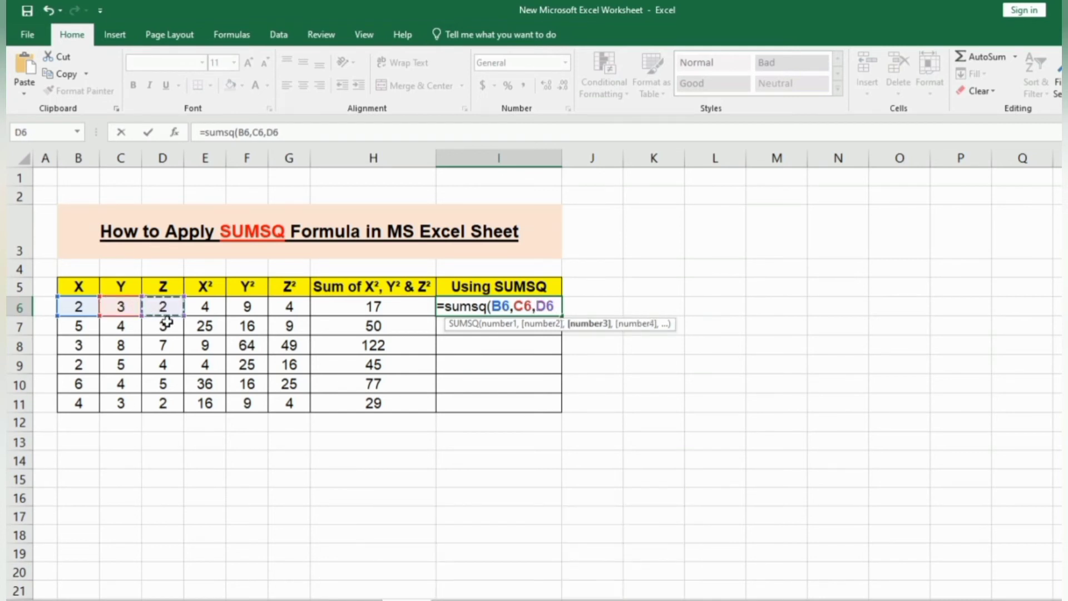
pyautogui.write(')')
pyautogui.press('Return')
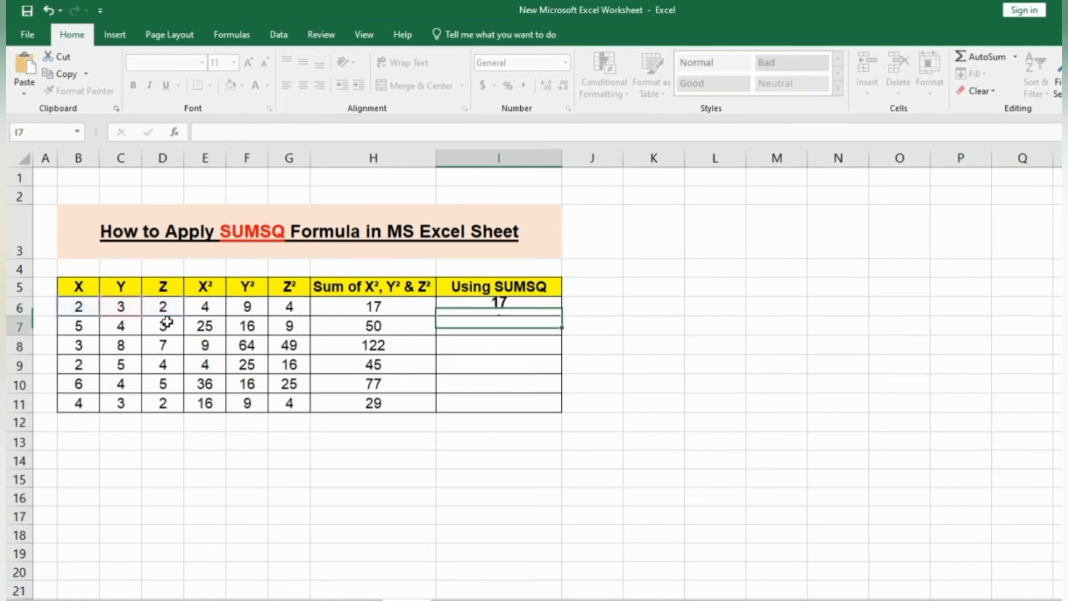
pyautogui.click(507, 294)
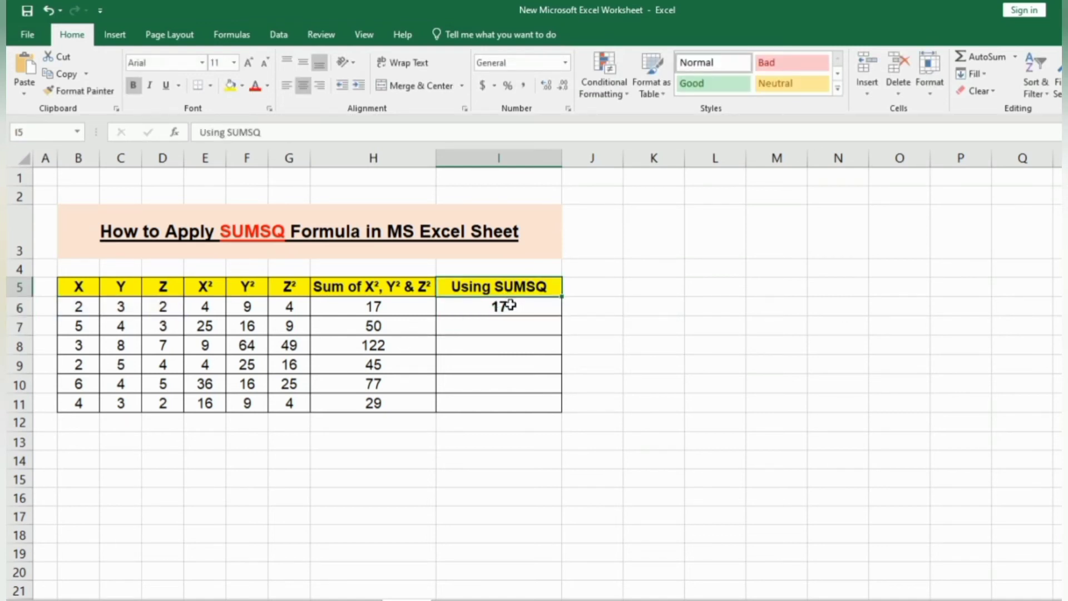
pyautogui.click(507, 306)
pyautogui.click(406, 310)
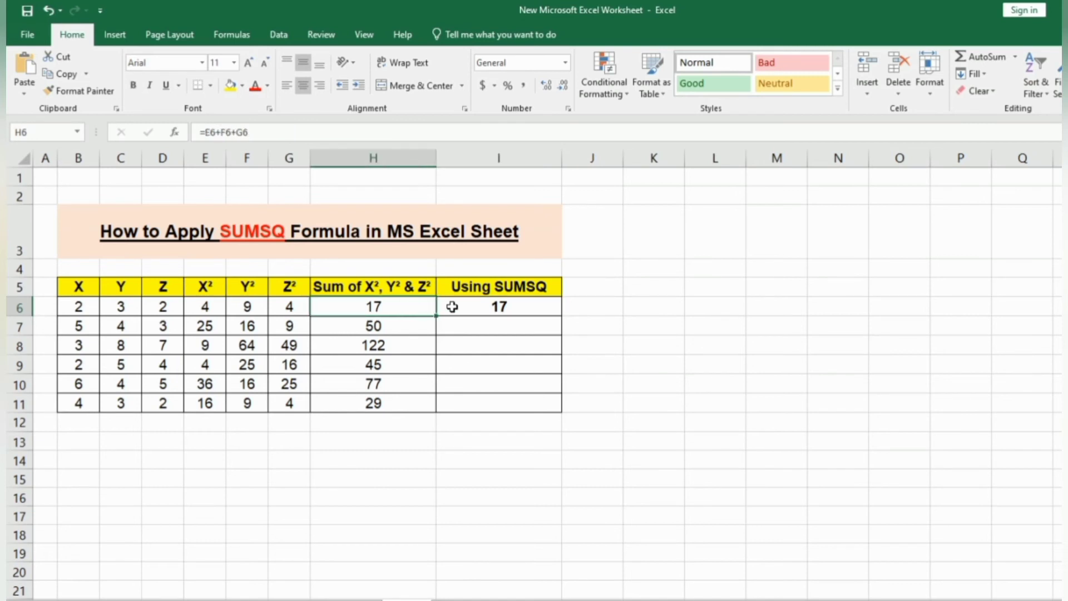
pyautogui.click(473, 306)
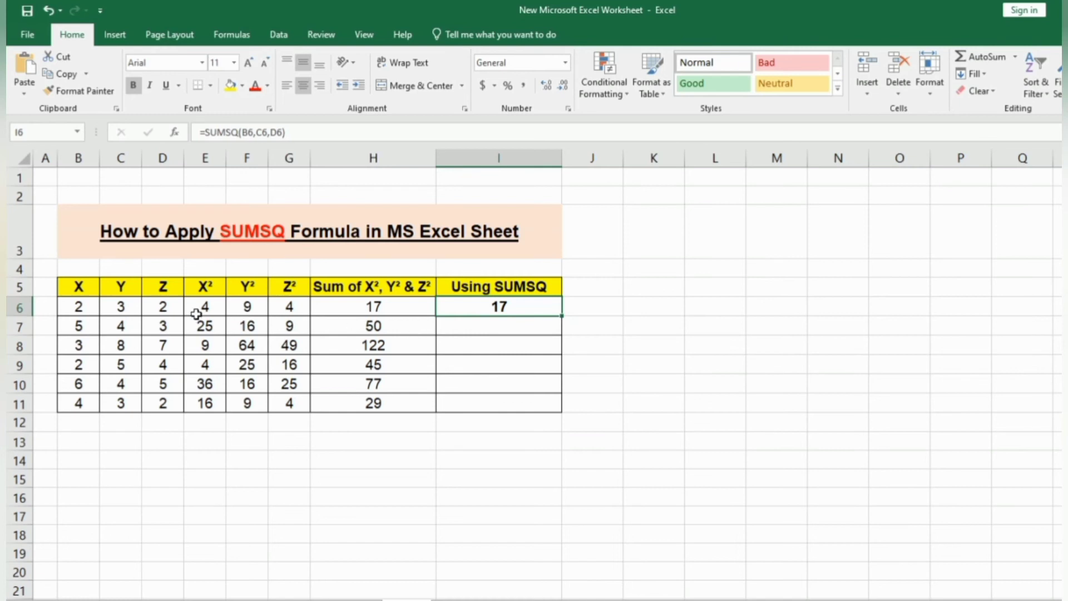
pyautogui.moveTo(197, 311); pyautogui.dragTo(288, 403)
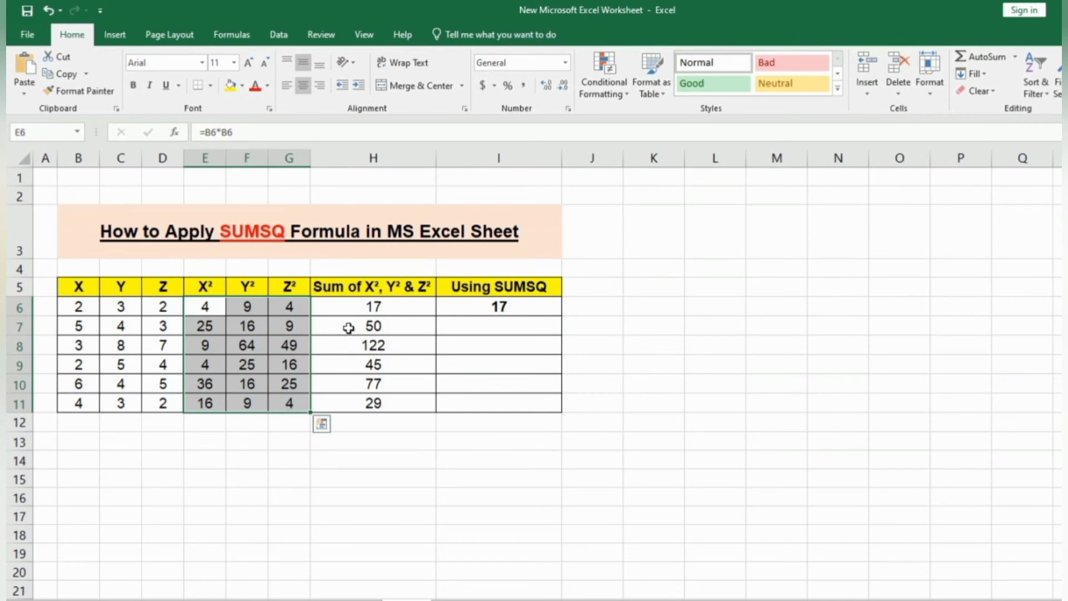
pyautogui.moveTo(352, 309); pyautogui.dragTo(356, 400)
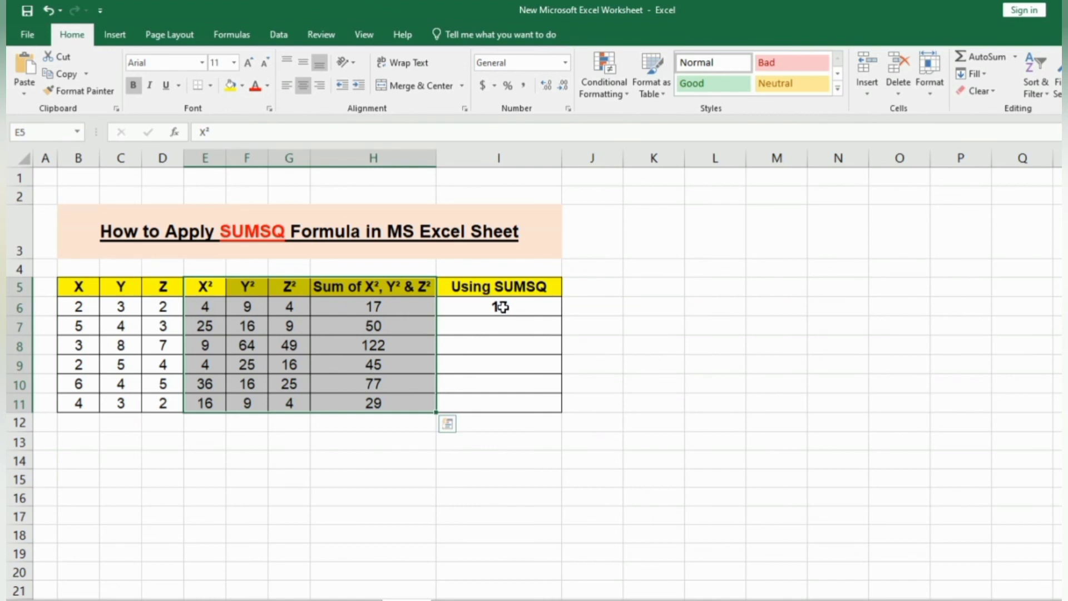
pyautogui.click(502, 307)
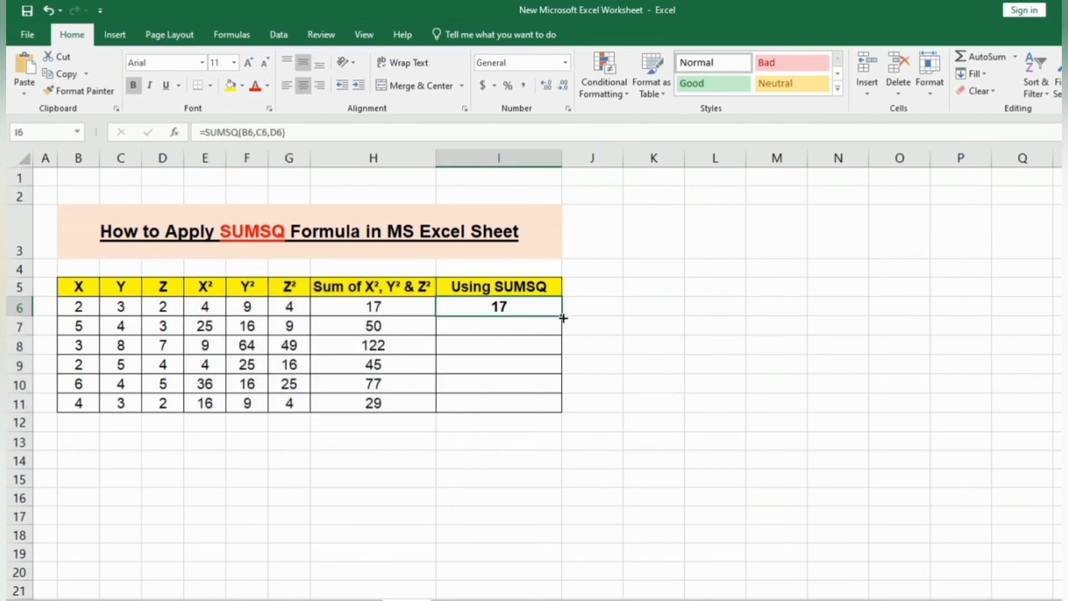